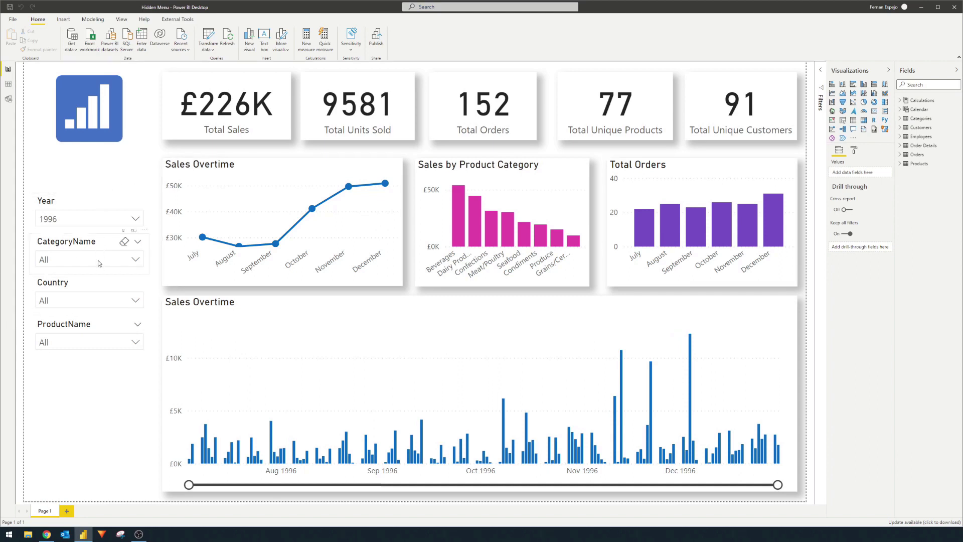
# Pick 1997 in the Year slicer dropdown and close the list
pyautogui.click(100, 218)
pyautogui.click(65, 246)
pyautogui.click(92, 182)
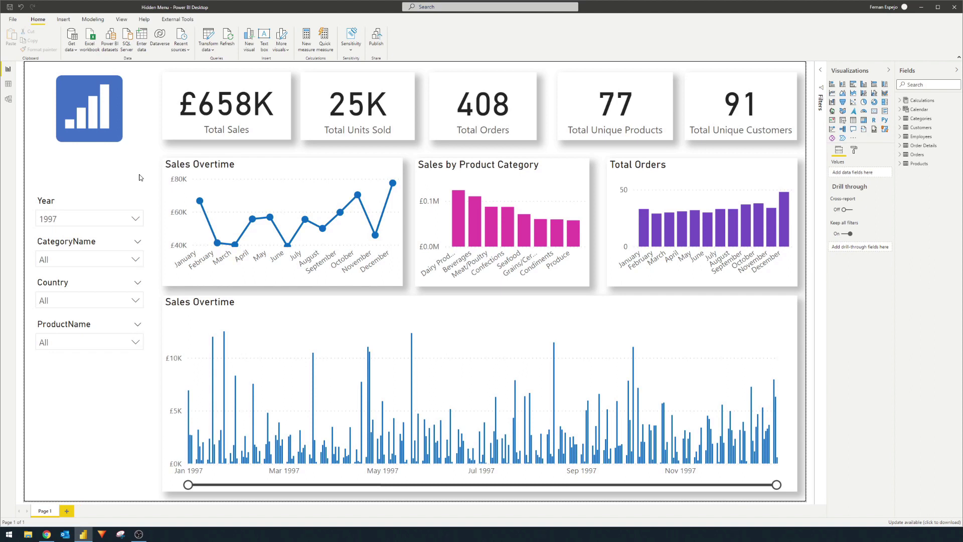
# Switch to the simplified ribbon and collapse the Fields and Visualizations panes
pyautogui.click(958, 58)
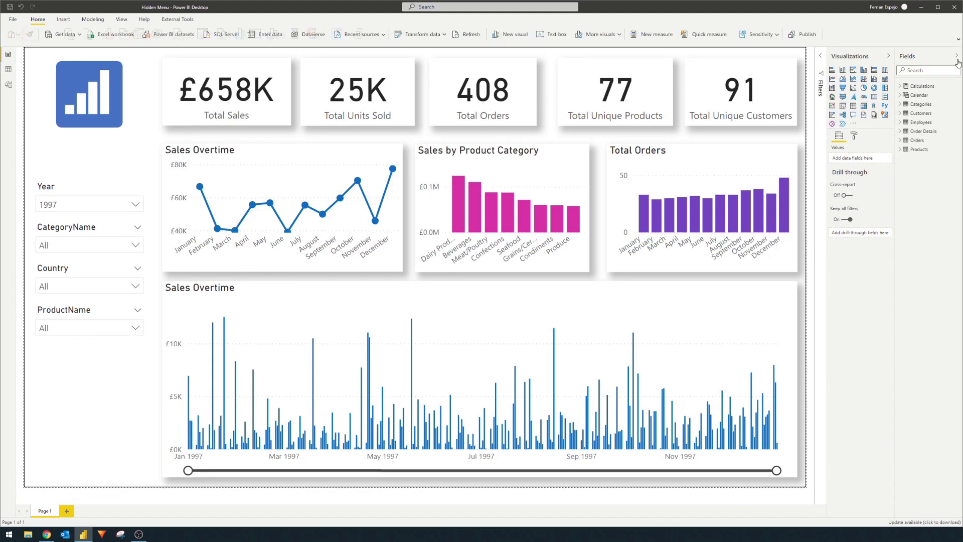
pyautogui.click(948, 53)
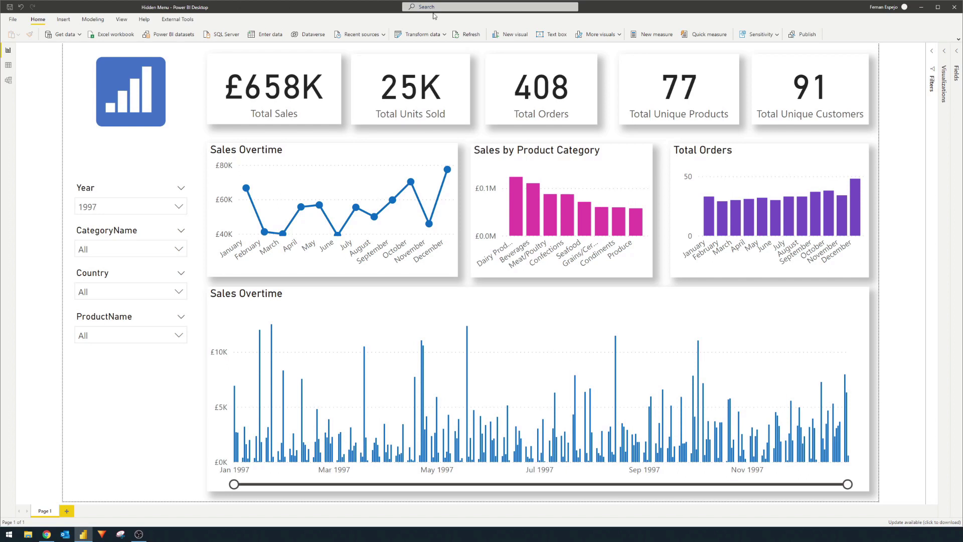
# Open the Selection pane from the View ribbon and select the Total Unique Customers card
pyautogui.click(959, 39)
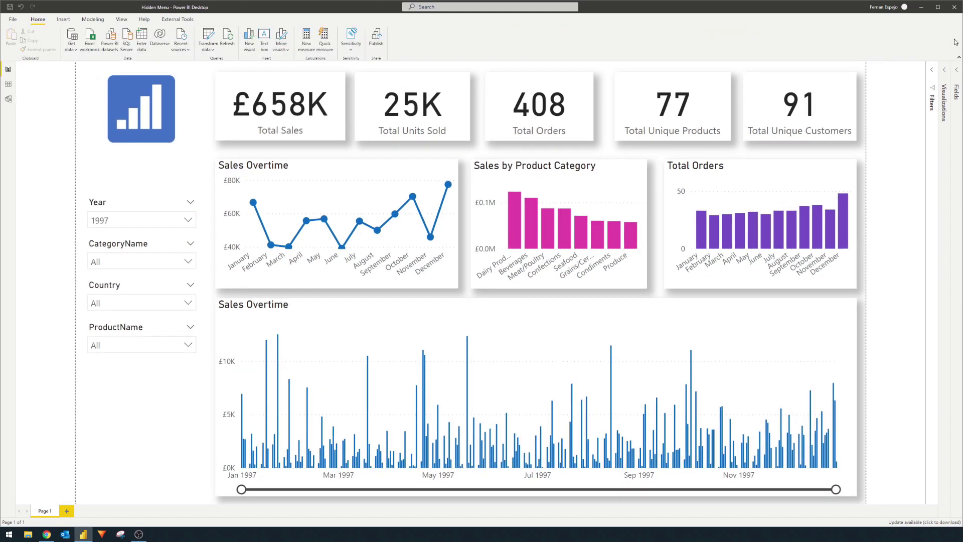
pyautogui.click(121, 19)
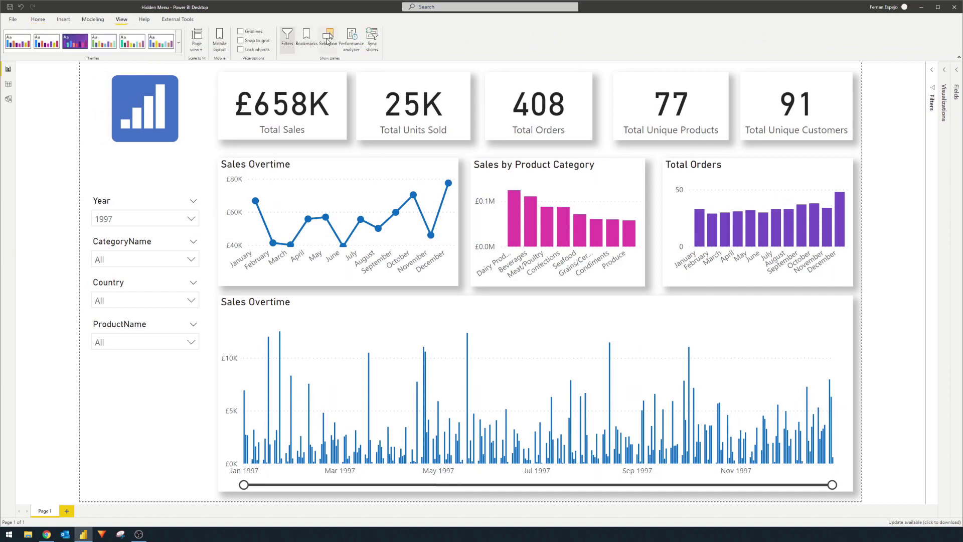
pyautogui.click(330, 38)
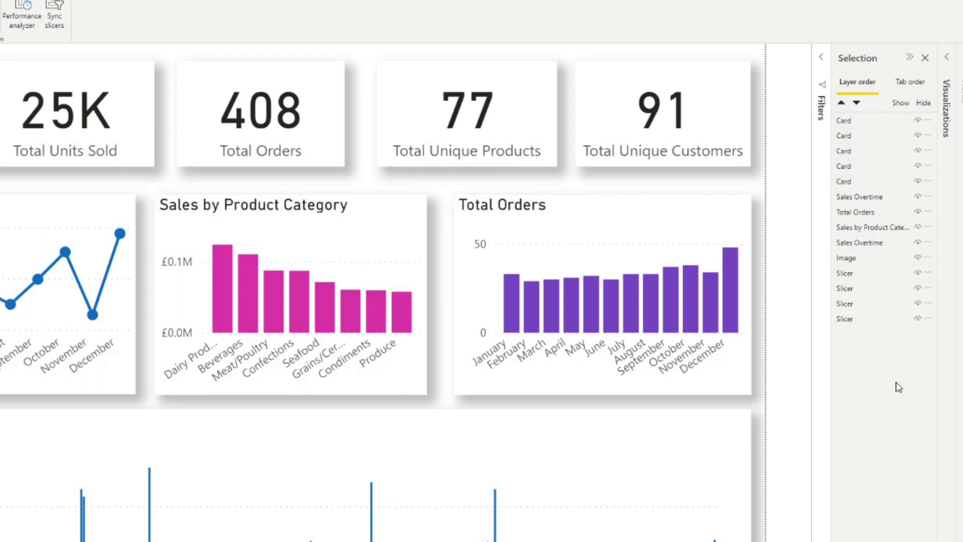
pyautogui.click(861, 126)
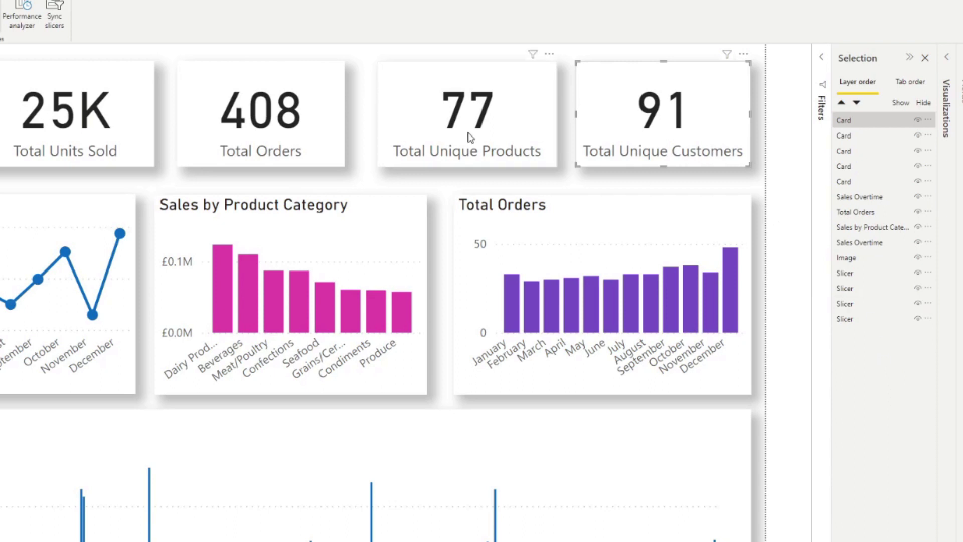
# Overlap the Total Unique Products (77) card with the Total Unique Customers (91) card
pyautogui.click(451, 126)
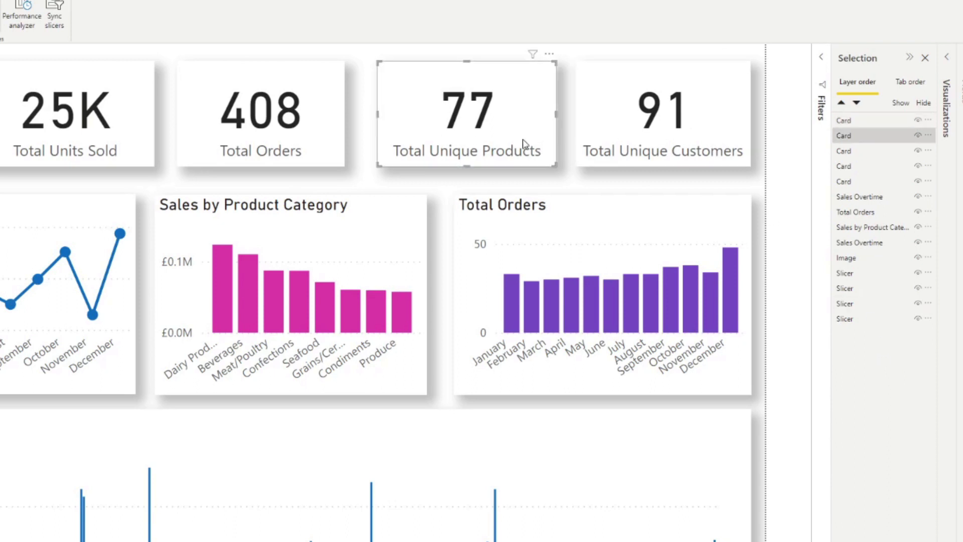
pyautogui.click(649, 148)
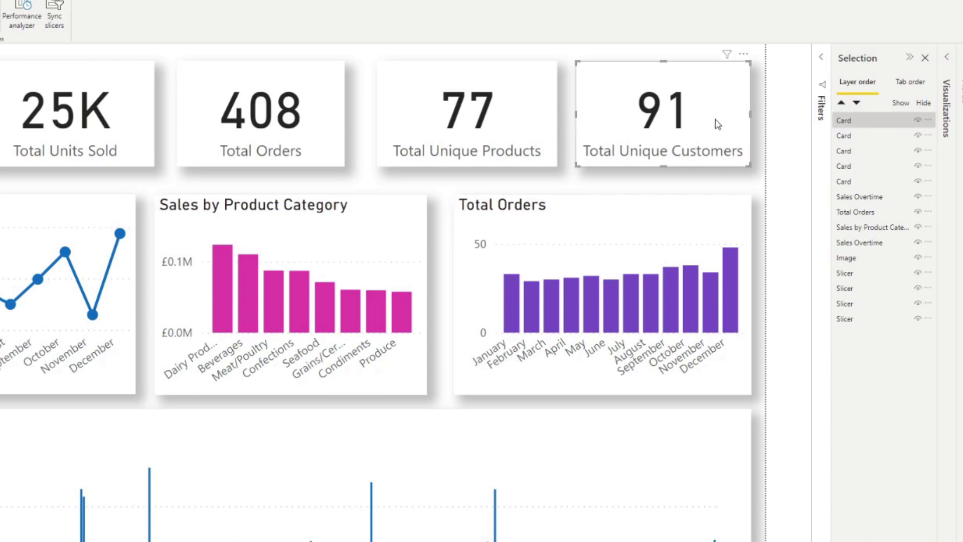
pyautogui.moveTo(715, 125); pyautogui.dragTo(531, 123)
pyautogui.click(658, 115)
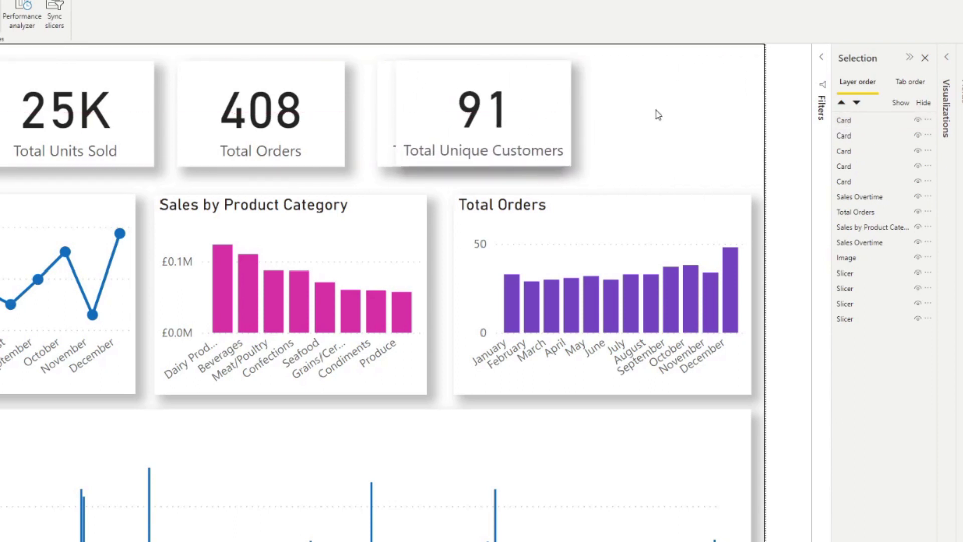
pyautogui.moveTo(436, 107); pyautogui.dragTo(618, 121)
pyautogui.moveTo(467, 128); pyautogui.dragTo(627, 122)
pyautogui.click(415, 130)
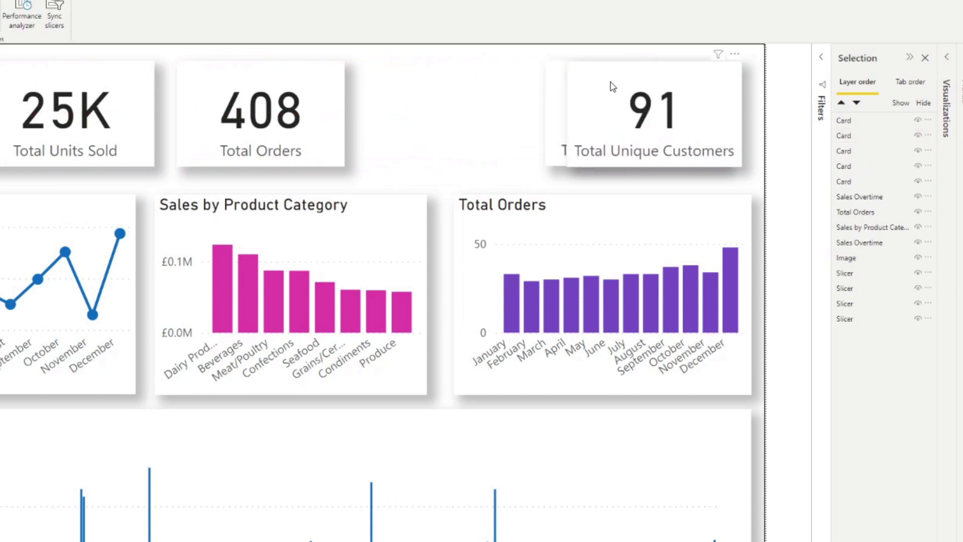
# Drag the 77 card's row to the top of the Selection pane, above the 91 card
pyautogui.moveTo(674, 122)
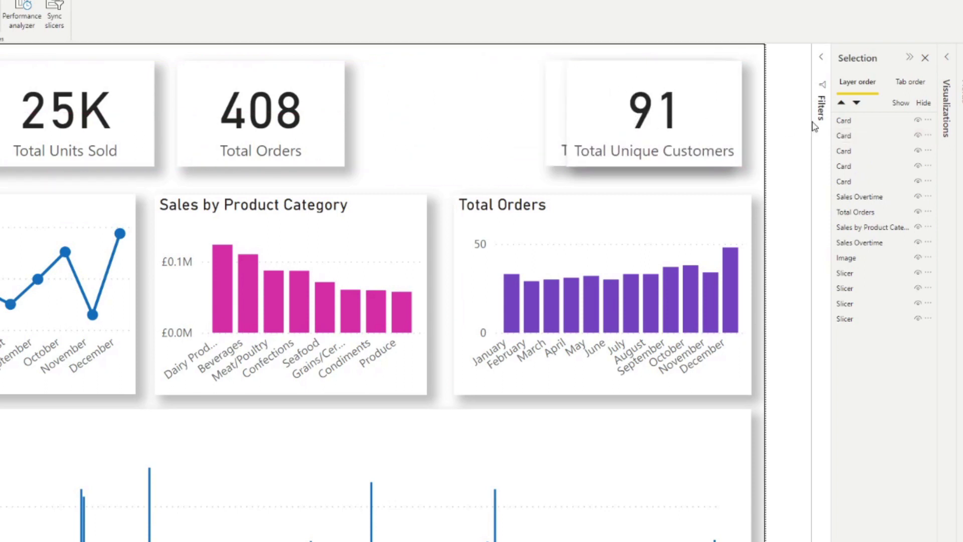
pyautogui.click(845, 121)
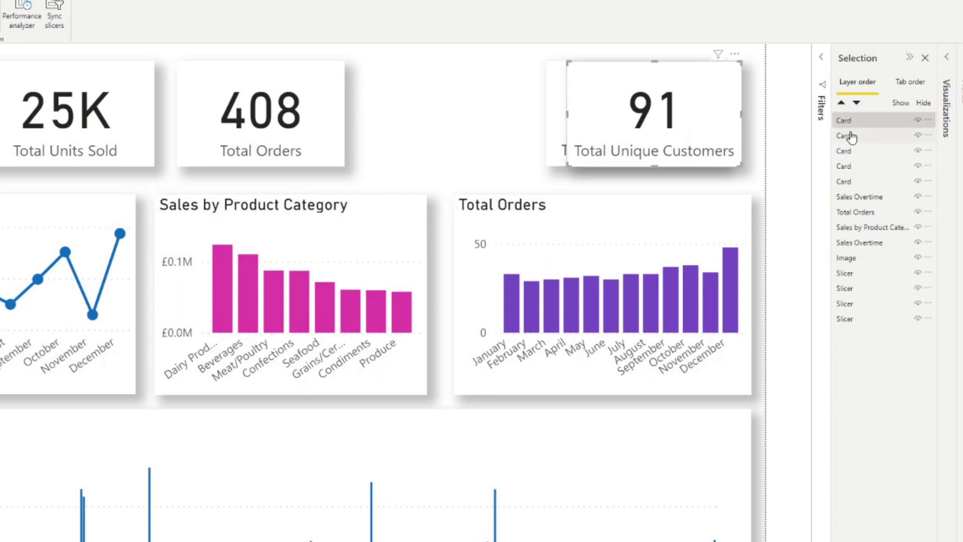
pyautogui.click(862, 124)
pyautogui.click(557, 103)
pyautogui.moveTo(858, 141); pyautogui.dragTo(871, 123)
pyautogui.click(436, 126)
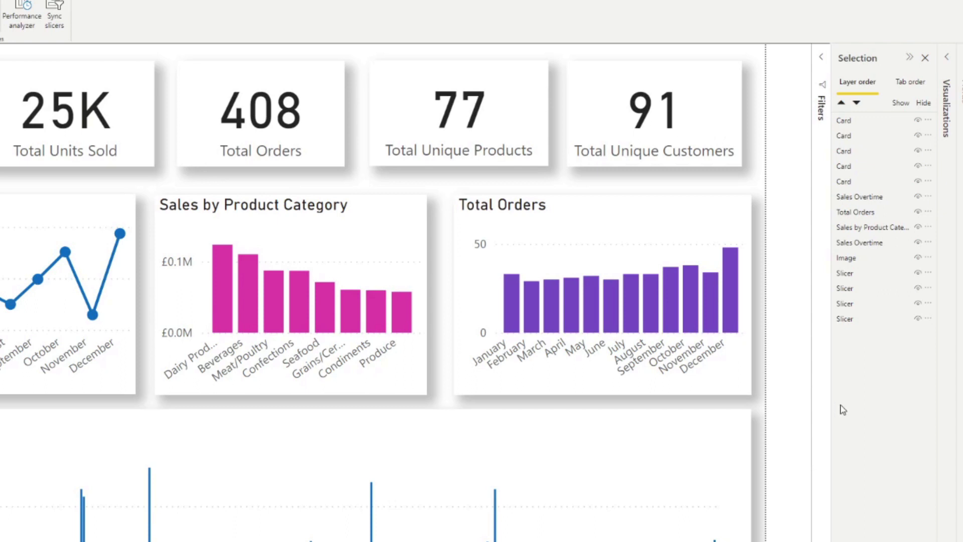
pyautogui.click(918, 120)
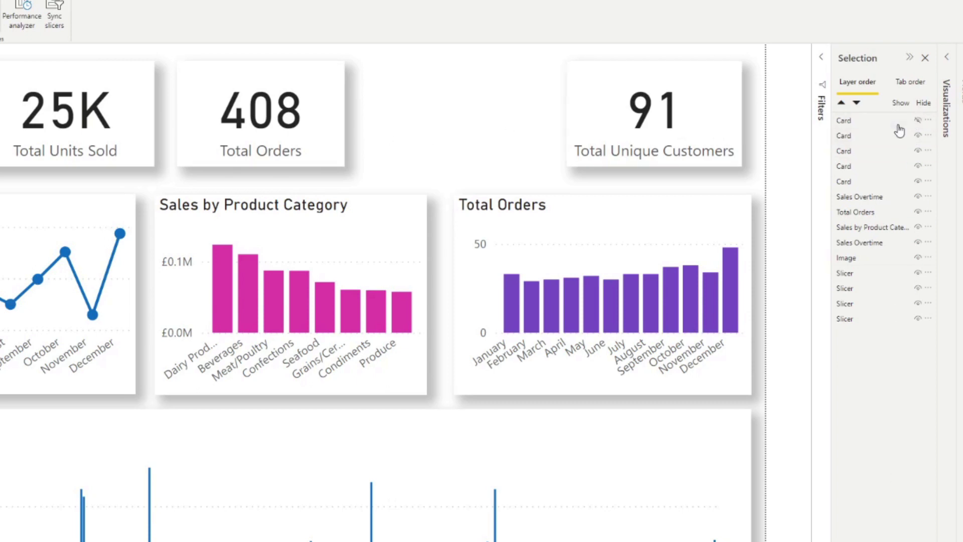
pyautogui.click(917, 120)
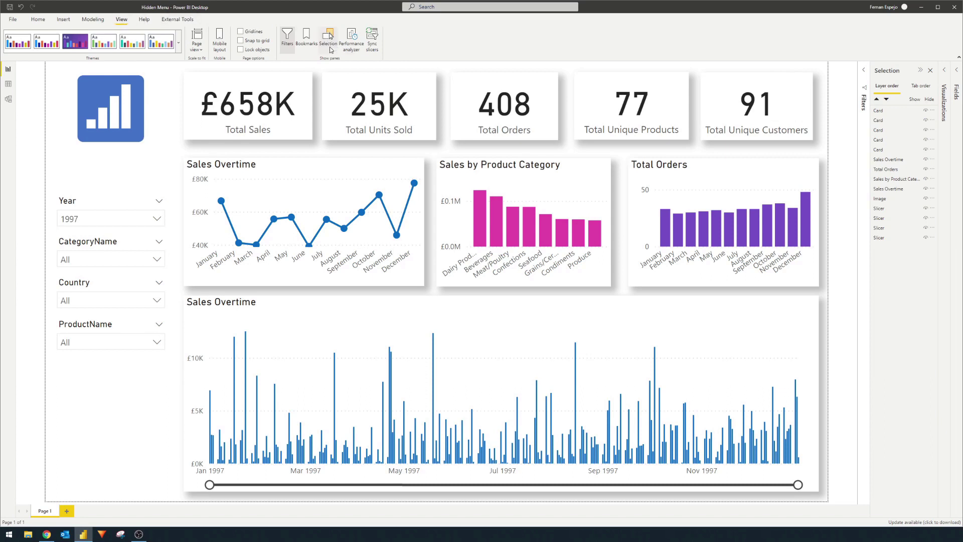
# Add a bookmark in the Bookmarks pane and rename it 'Menu Shown'
pyautogui.click(312, 44)
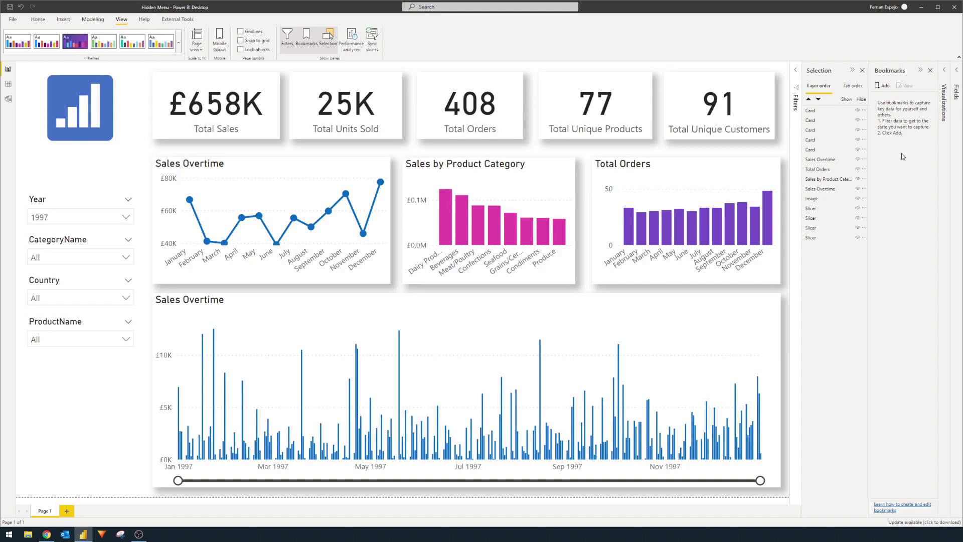
pyautogui.click(884, 87)
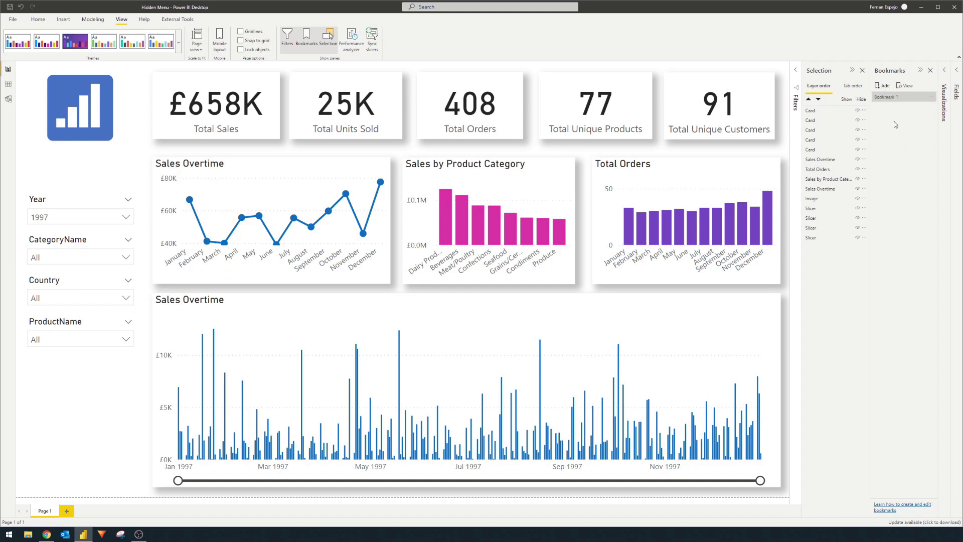
pyautogui.doubleClick(890, 98)
pyautogui.write('Menu Shown')
pyautogui.press('Return')
pyautogui.click(119, 416)
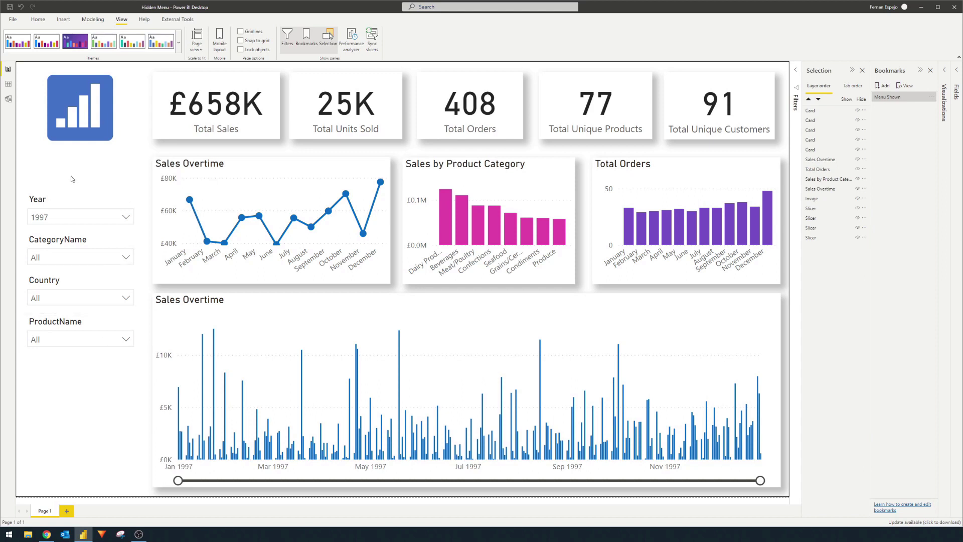
# Hide the Year, CategoryName, Country and ProductName slicers and the logo image
pyautogui.click(68, 202)
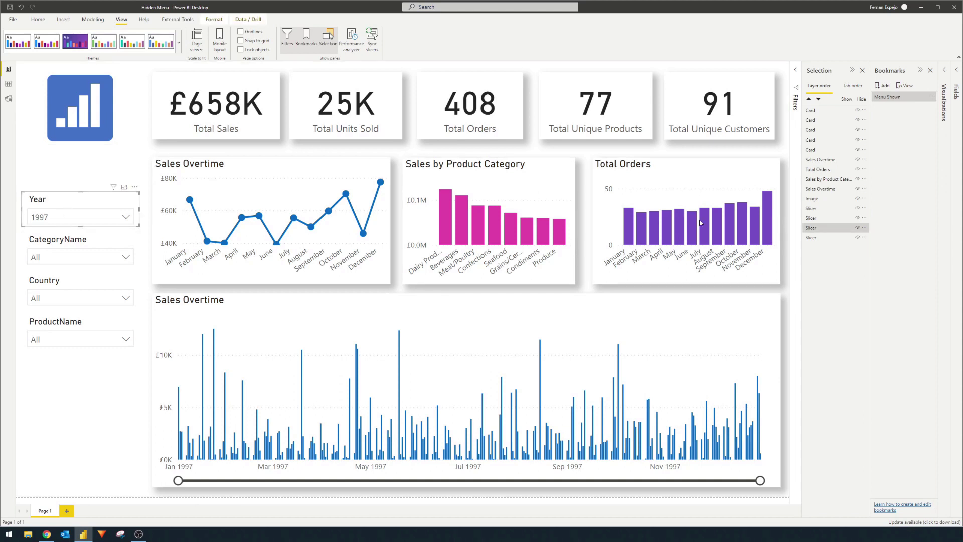
pyautogui.click(858, 229)
pyautogui.click(857, 238)
pyautogui.click(858, 218)
pyautogui.click(857, 208)
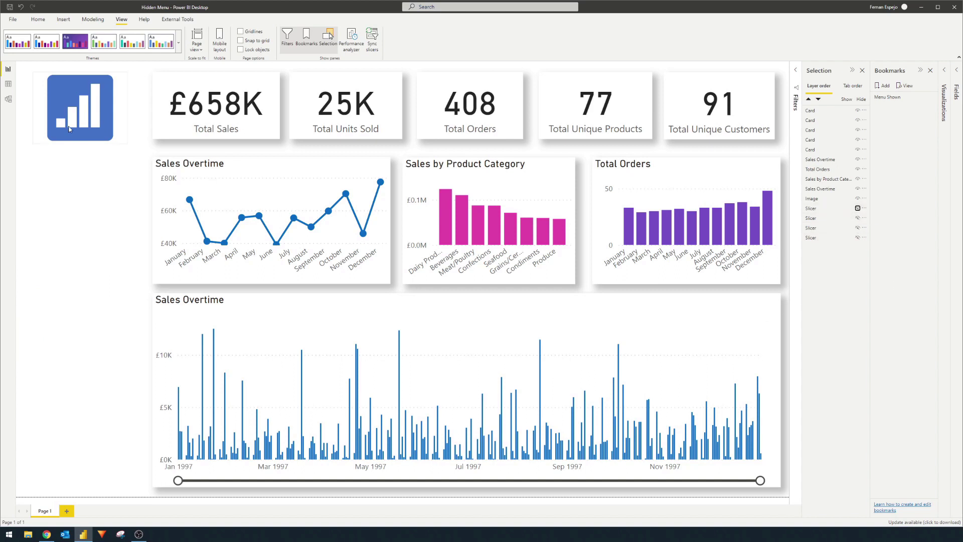
pyautogui.click(857, 199)
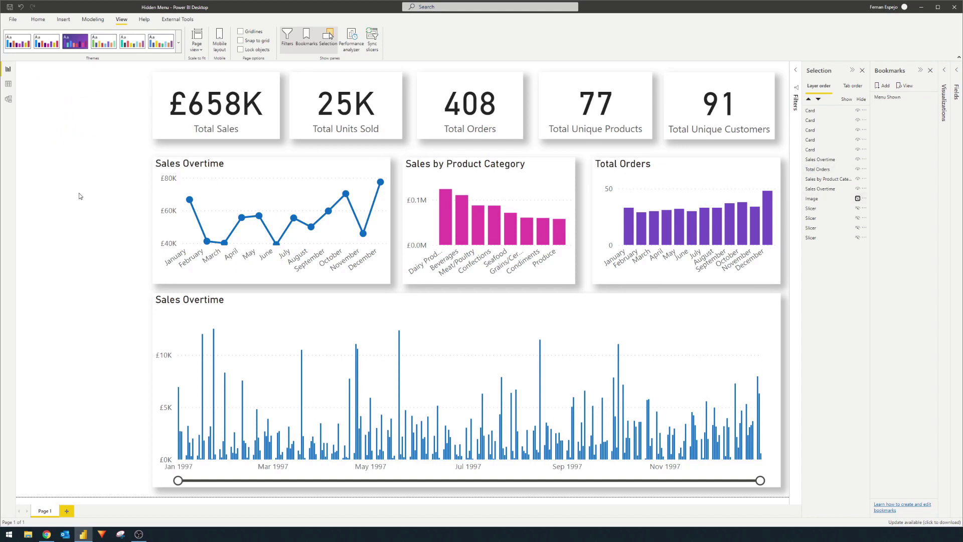
# Add a second bookmark named 'Menu Hidden' for this state and apply it
pyautogui.click(884, 88)
pyautogui.doubleClick(892, 107)
pyautogui.write('Menu Hidden')
pyautogui.press('Return')
pyautogui.click(892, 109)
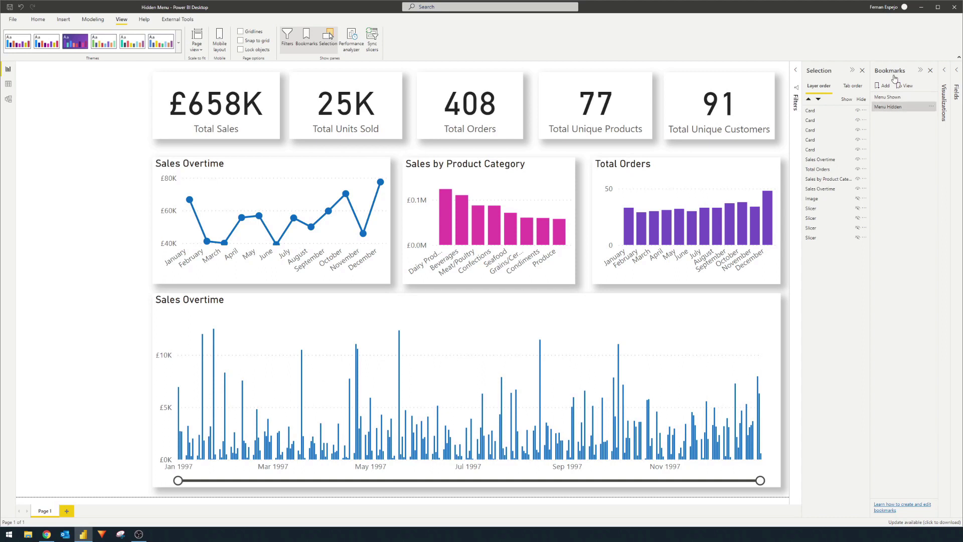
# Apply Menu Shown, Menu Hidden, then Menu Shown again to confirm the logo and slicers toggle
pyautogui.click(896, 98)
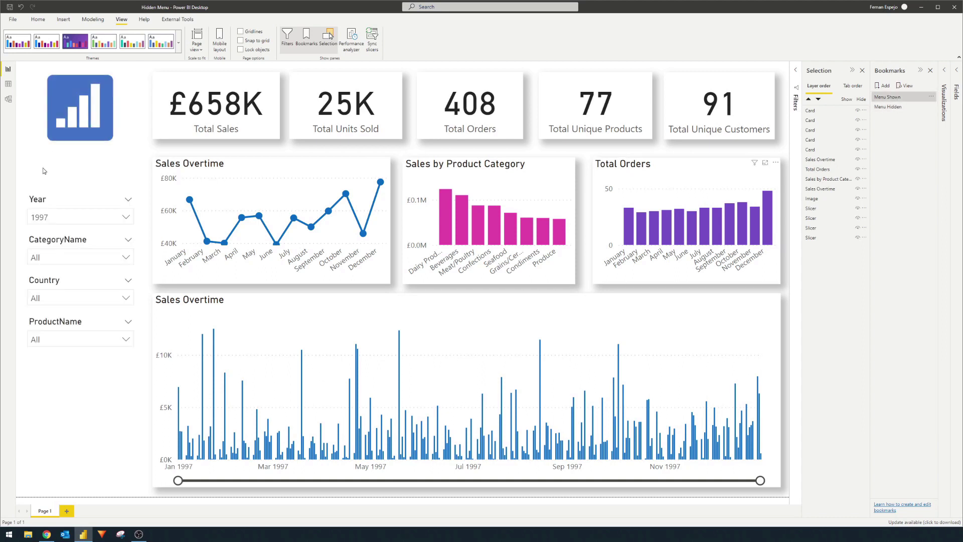
pyautogui.click(900, 110)
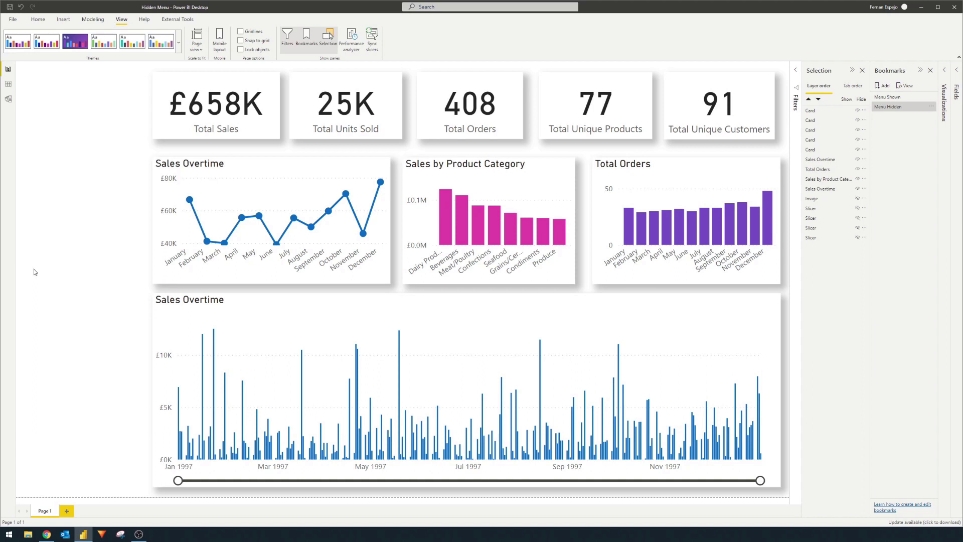
pyautogui.click(897, 100)
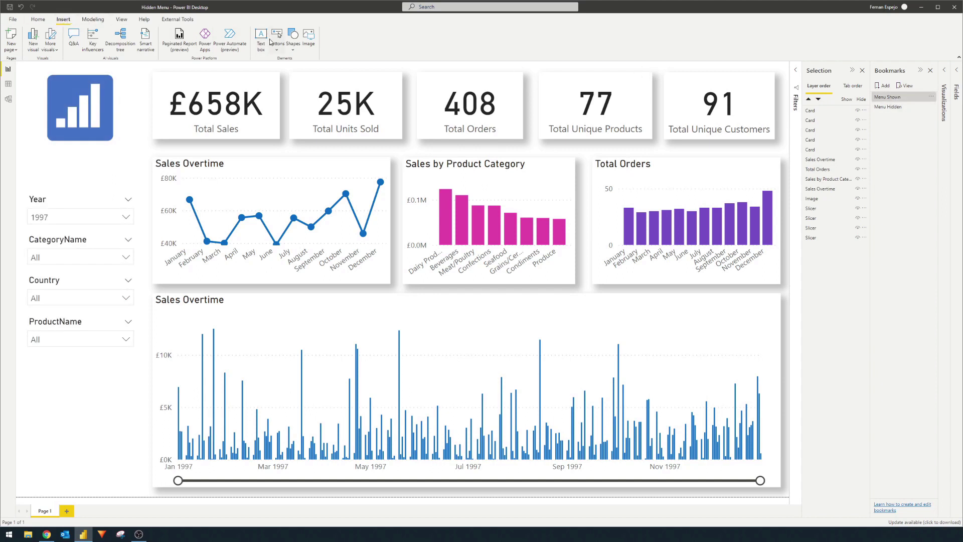
# Insert a Left arrow button and drag it below the ProductName slicer
pyautogui.click(276, 44)
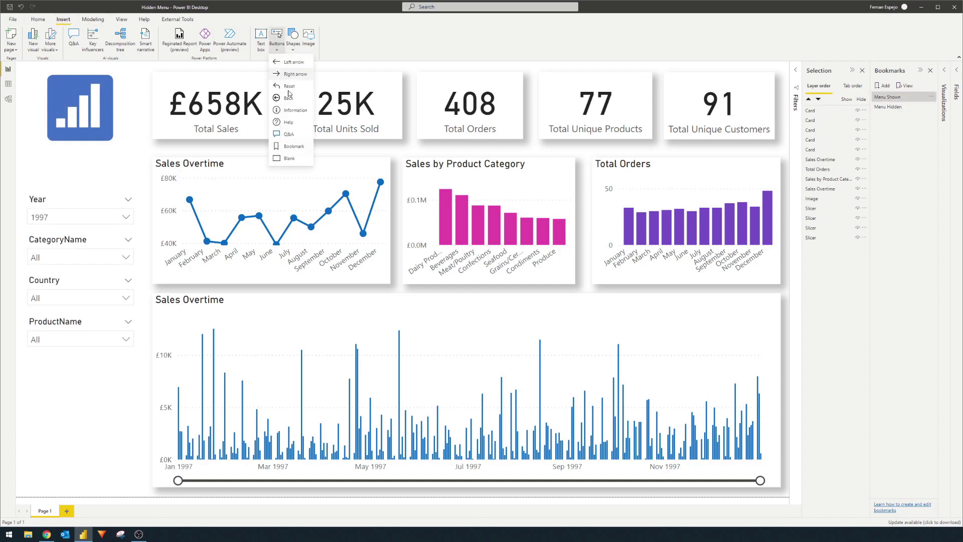
pyautogui.click(294, 62)
pyautogui.moveTo(25, 69); pyautogui.dragTo(99, 369)
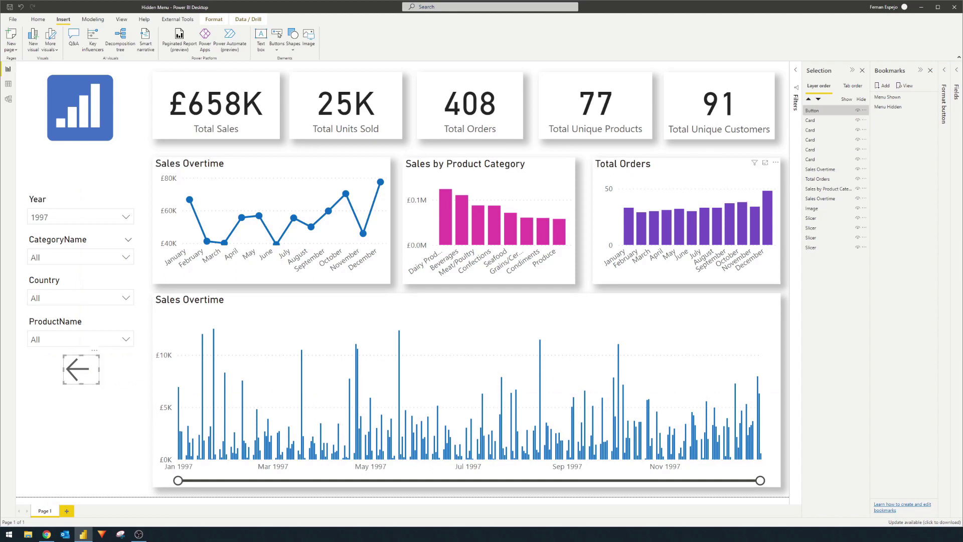
# Turn on the arrow button's action with type Bookmark, linked to Menu Hidden
pyautogui.click(944, 70)
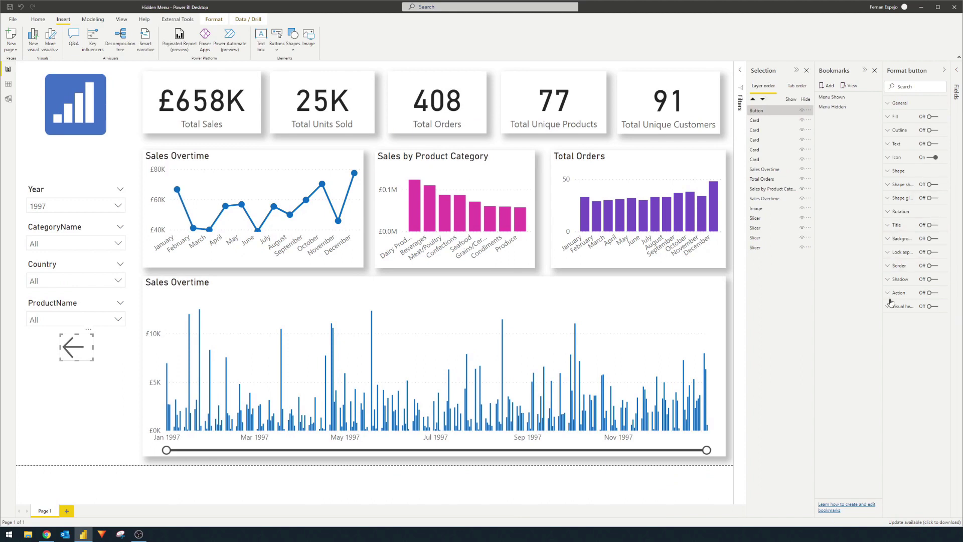
pyautogui.click(928, 292)
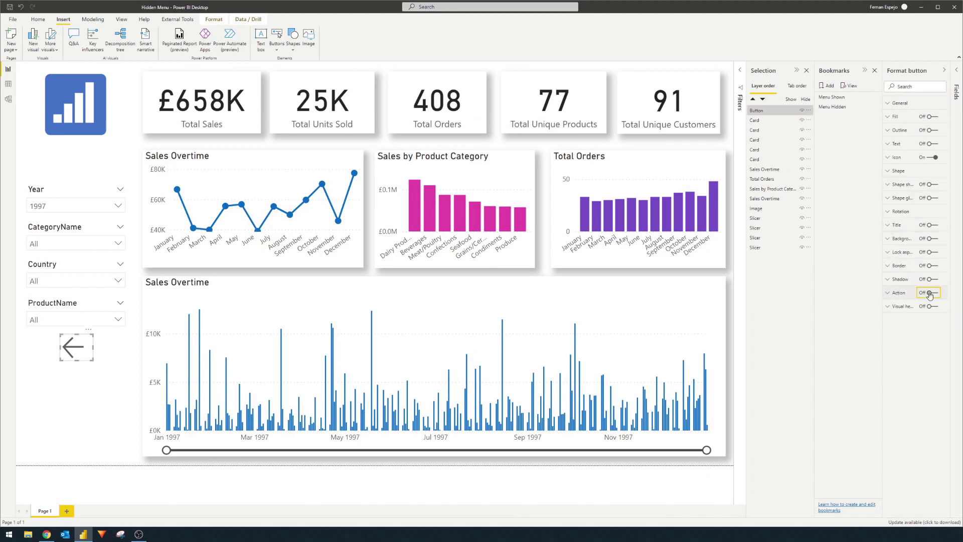
pyautogui.click(897, 294)
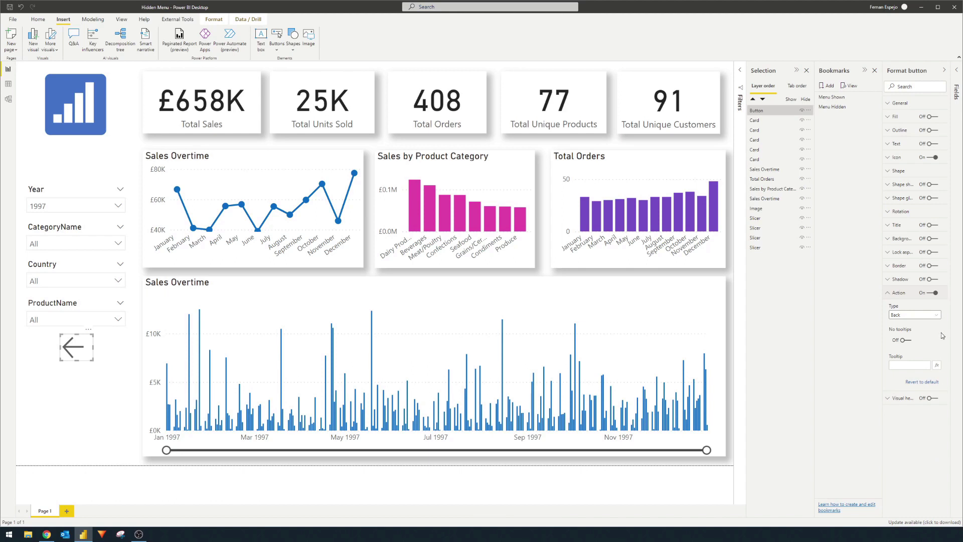
pyautogui.click(936, 316)
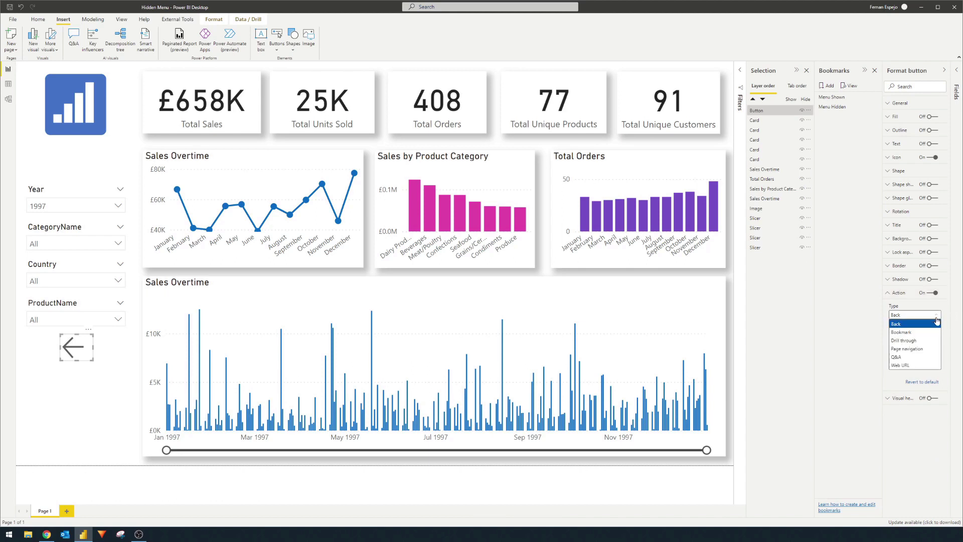
pyautogui.click(901, 332)
pyautogui.click(914, 338)
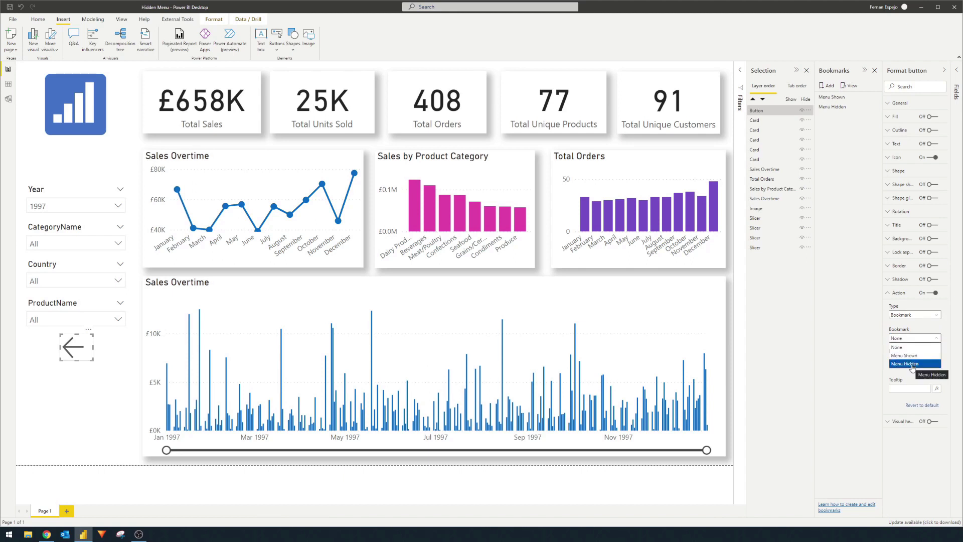
pyautogui.click(912, 367)
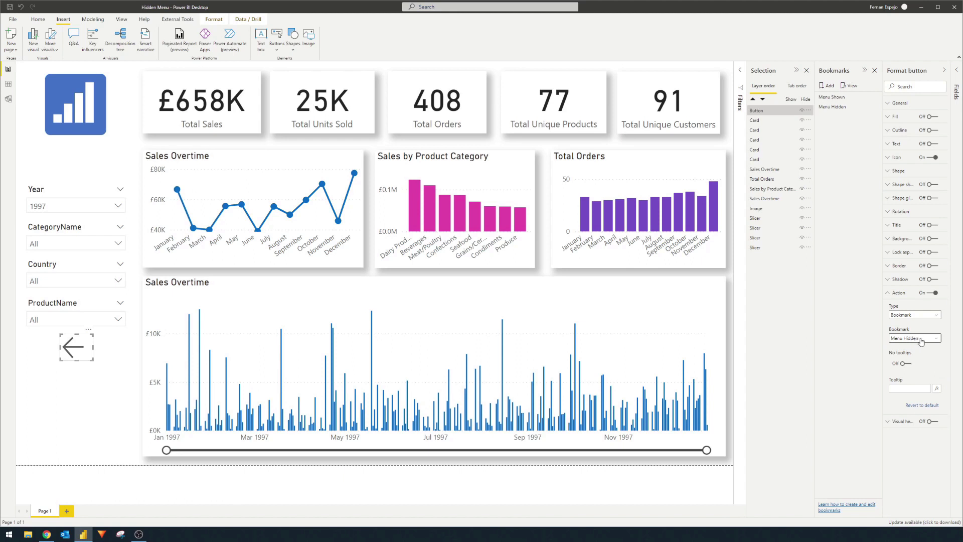
pyautogui.click(93, 388)
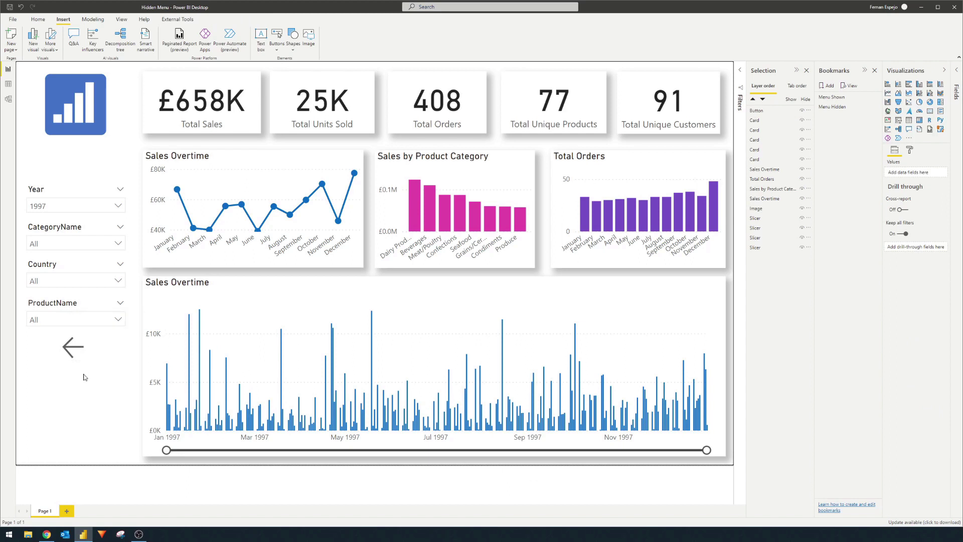
# Hide the back-arrow layer, update the Menu Hidden bookmark, then retest Menu Shown and the arrow
pyautogui.keyDown('ctrl'); pyautogui.click(74, 354); pyautogui.keyUp('ctrl')
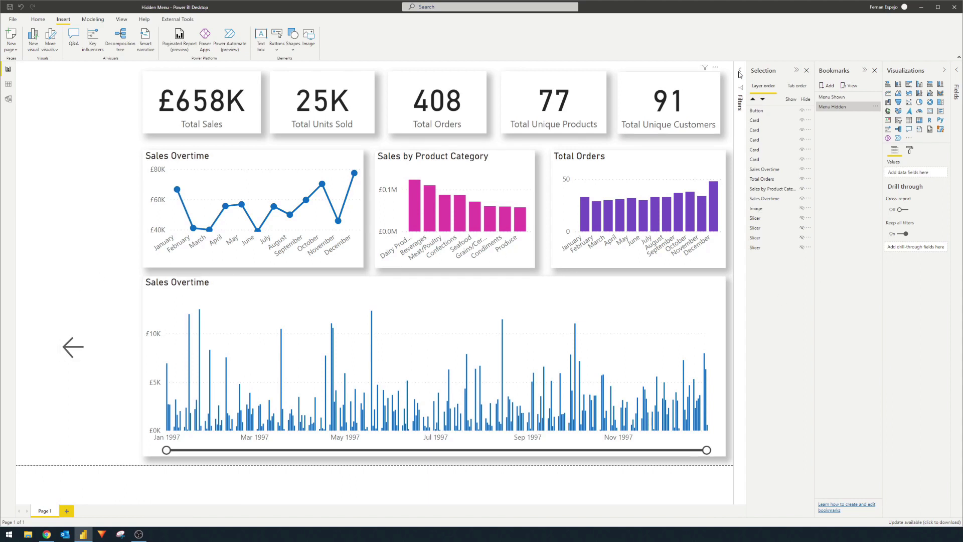
pyautogui.click(801, 111)
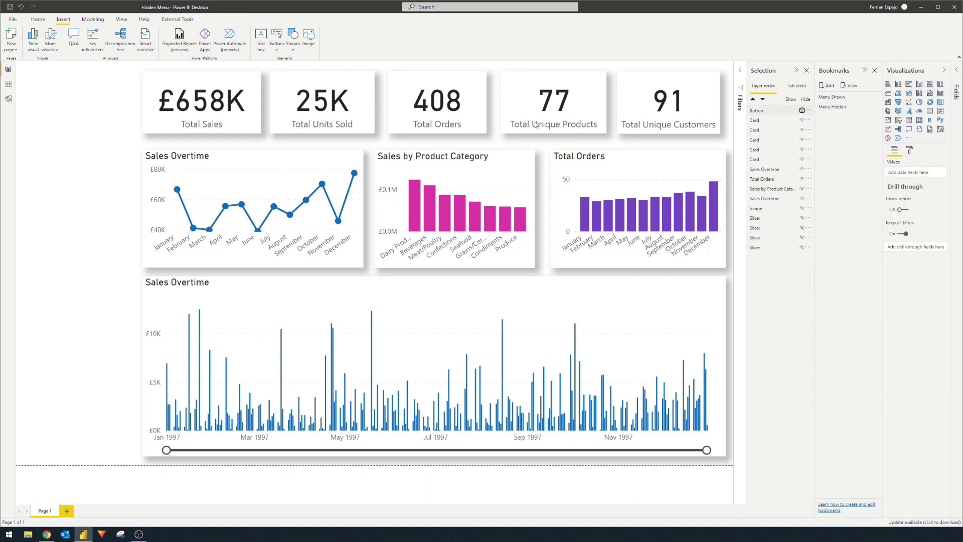
pyautogui.click(876, 107)
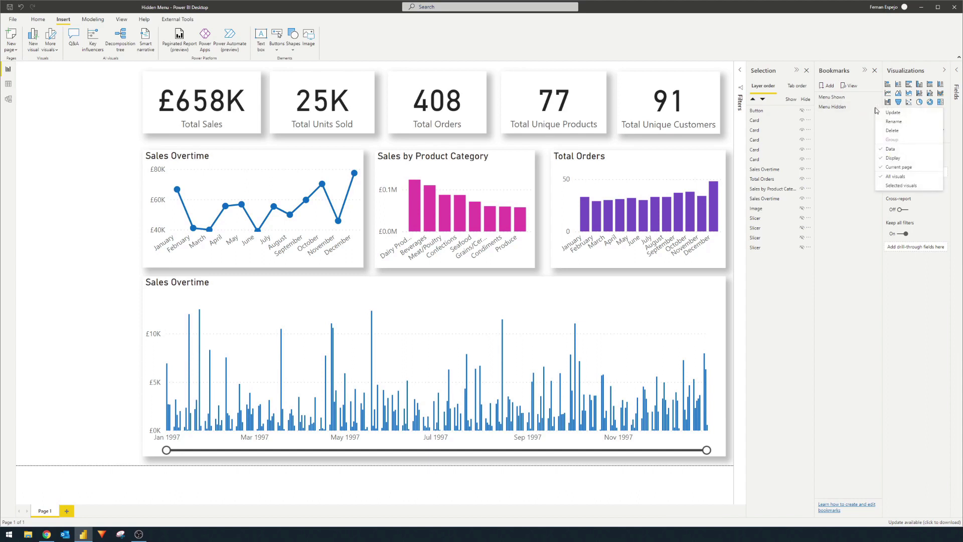
pyautogui.click(893, 115)
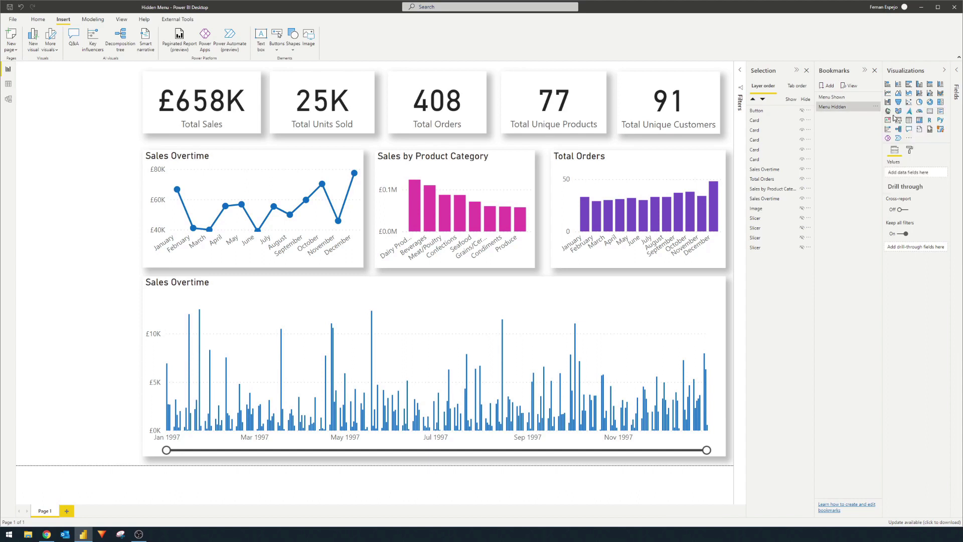
pyautogui.click(841, 98)
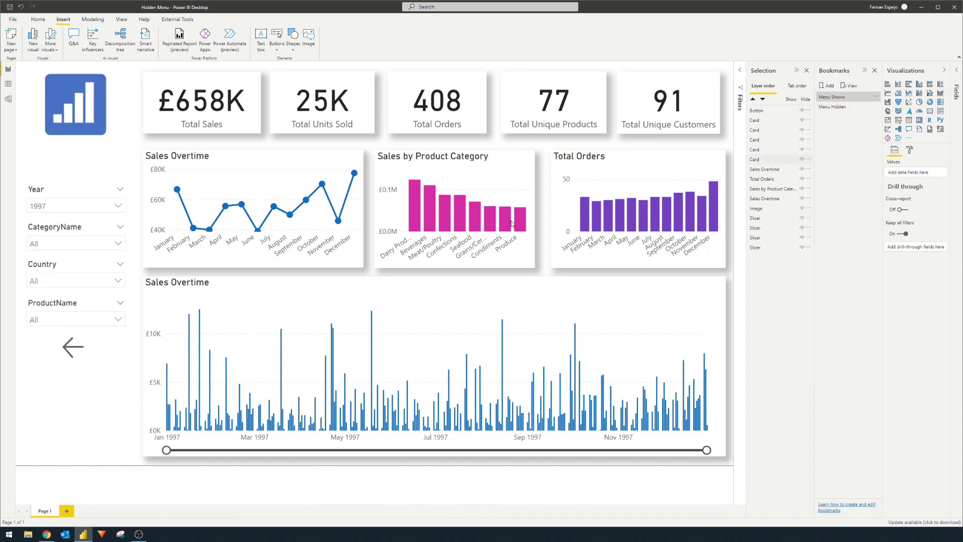
pyautogui.keyDown('ctrl'); pyautogui.click(74, 355); pyautogui.keyUp('ctrl')
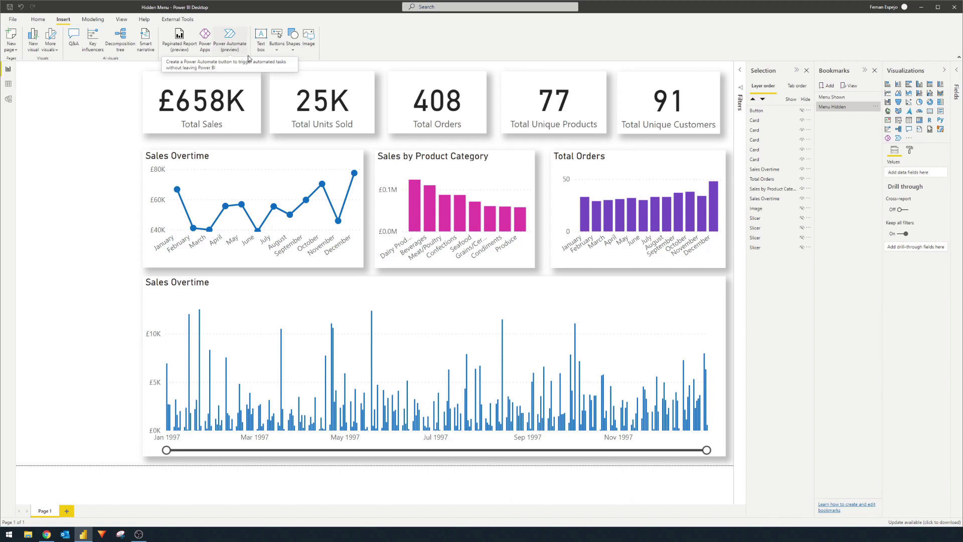
# Insert a right-arrow button and stretch it into a full-height thin strip along the canvas's left edge
pyautogui.click(277, 41)
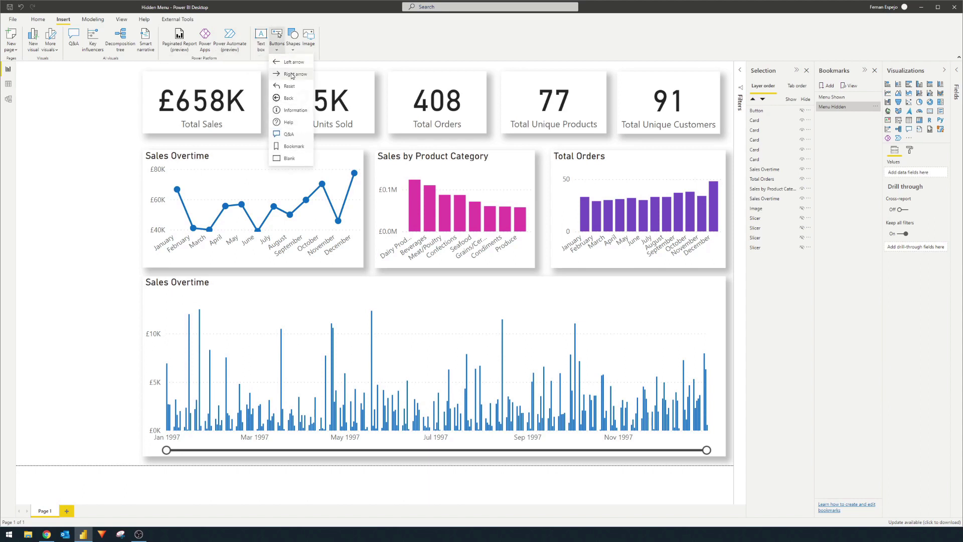
pyautogui.click(290, 75)
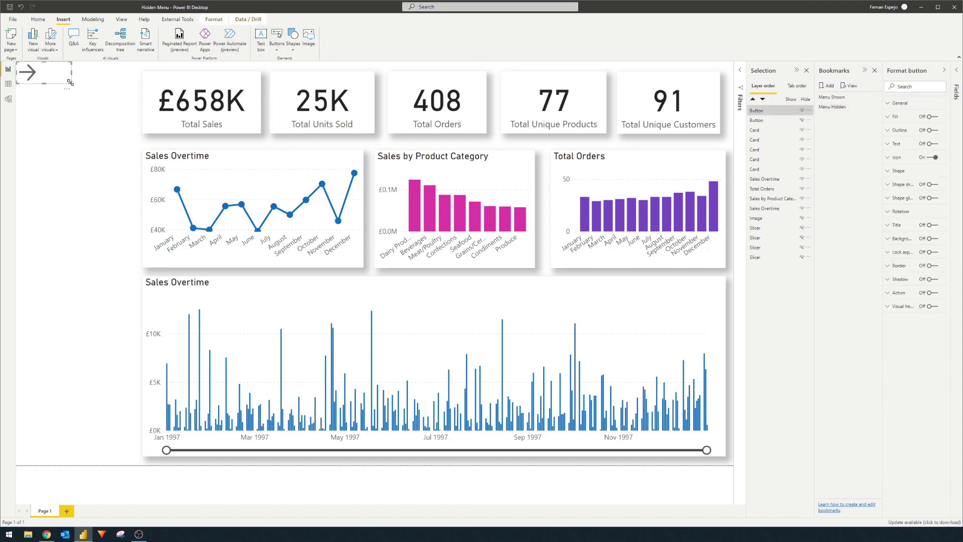
pyautogui.moveTo(72, 83); pyautogui.dragTo(3, 306)
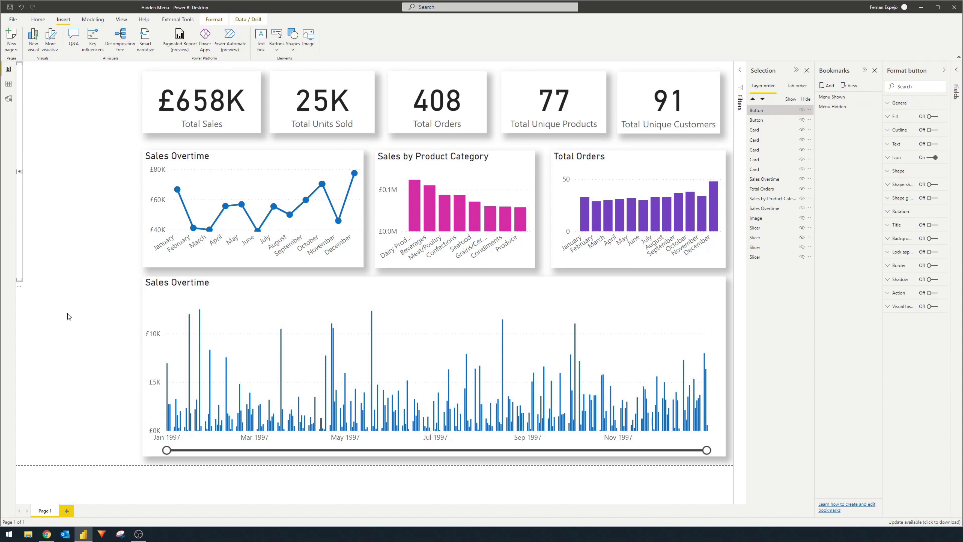
pyautogui.moveTo(20, 171); pyautogui.dragTo(29, 171)
pyautogui.moveTo(23, 280); pyautogui.dragTo(25, 517)
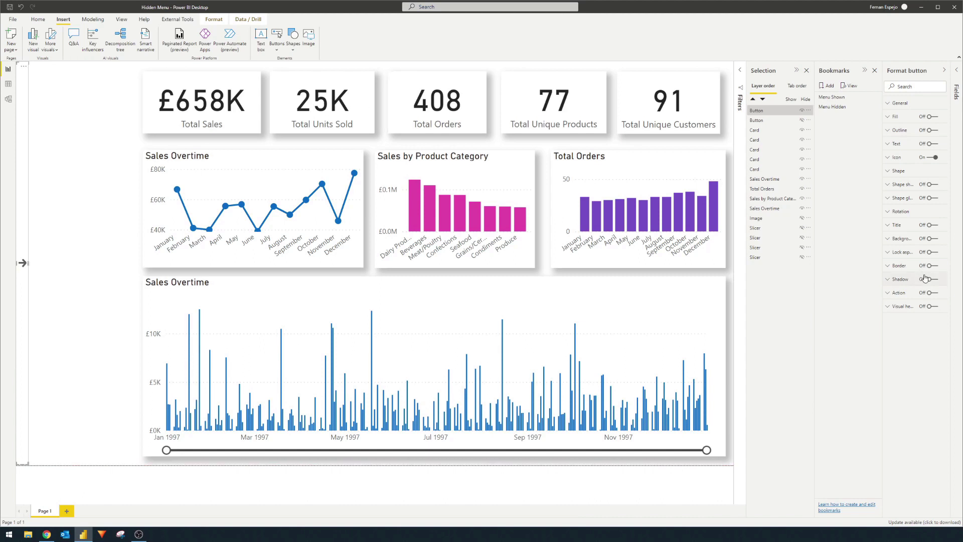
# Set the right arrow's click action to Bookmark: Menu Shown
pyautogui.click(931, 293)
pyautogui.click(899, 293)
pyautogui.click(912, 314)
pyautogui.click(908, 339)
pyautogui.click(908, 338)
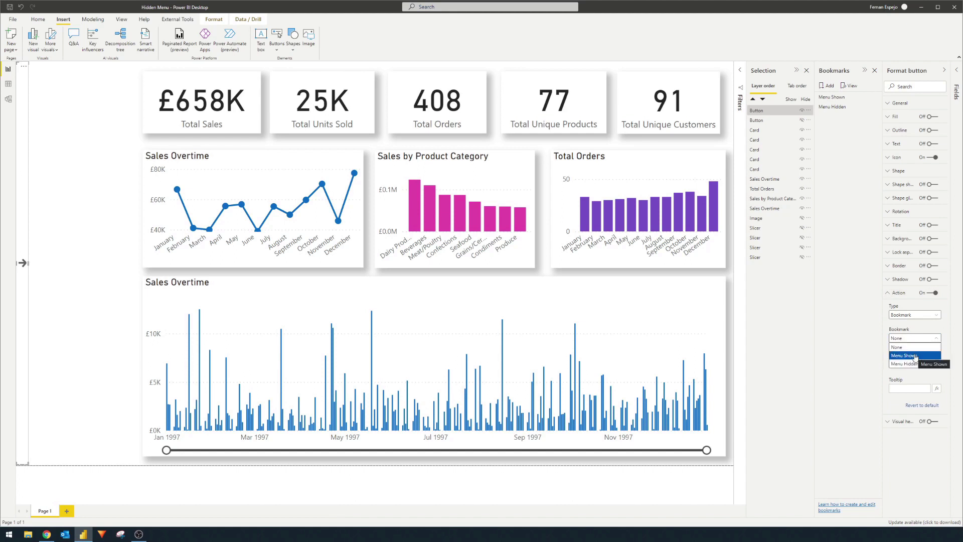
pyautogui.click(911, 356)
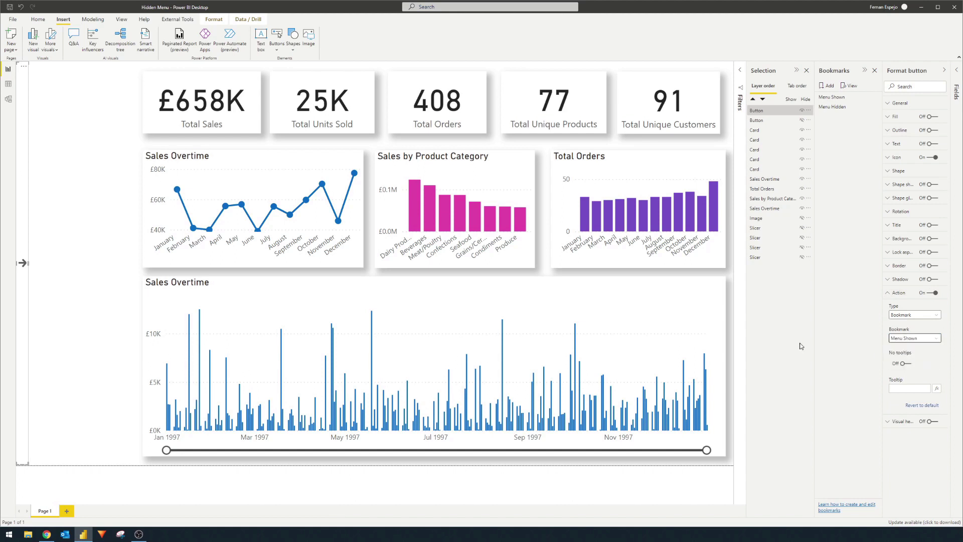
# Show the menu, hide the right-arrow layer, and update the Menu Shown bookmark
pyautogui.click(84, 286)
pyautogui.keyDown('ctrl'); pyautogui.click(22, 263); pyautogui.keyUp('ctrl')
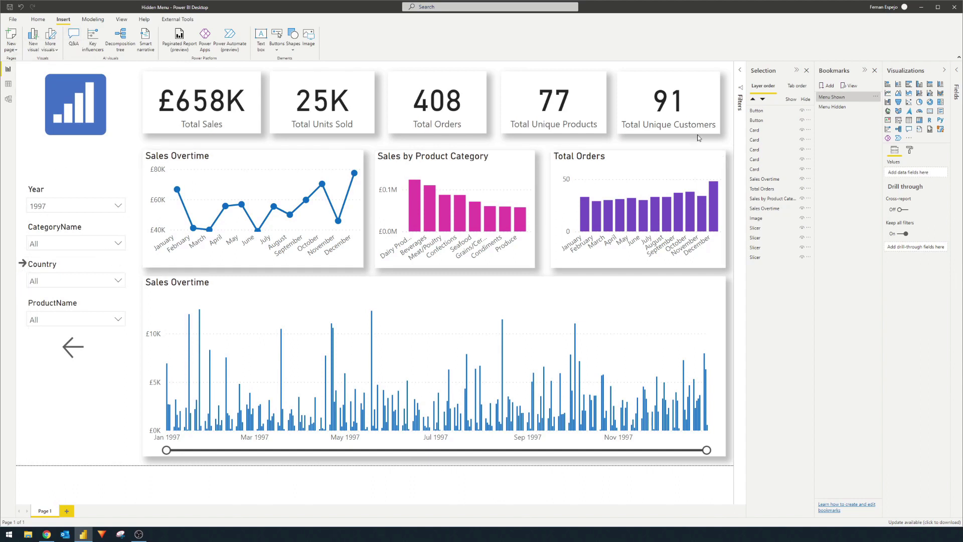
pyautogui.click(762, 113)
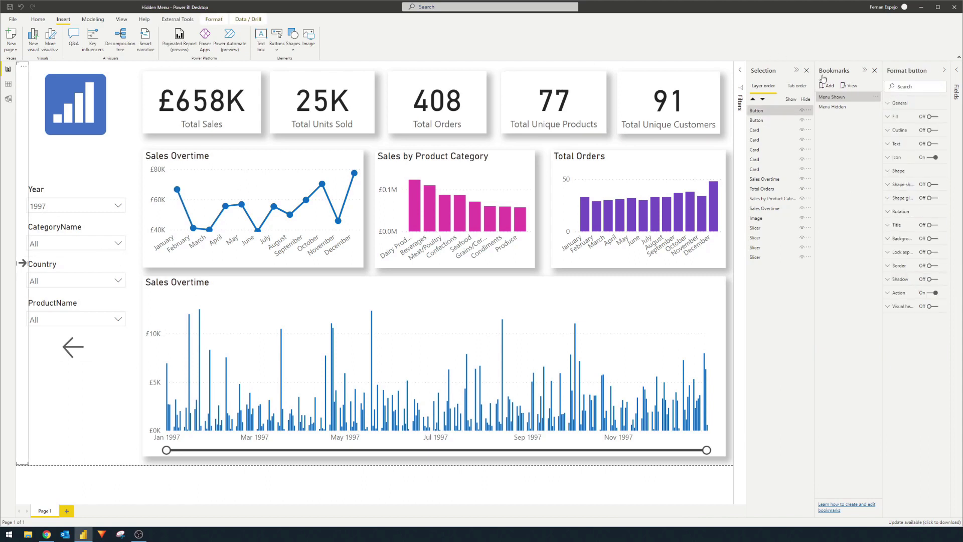
pyautogui.click(837, 97)
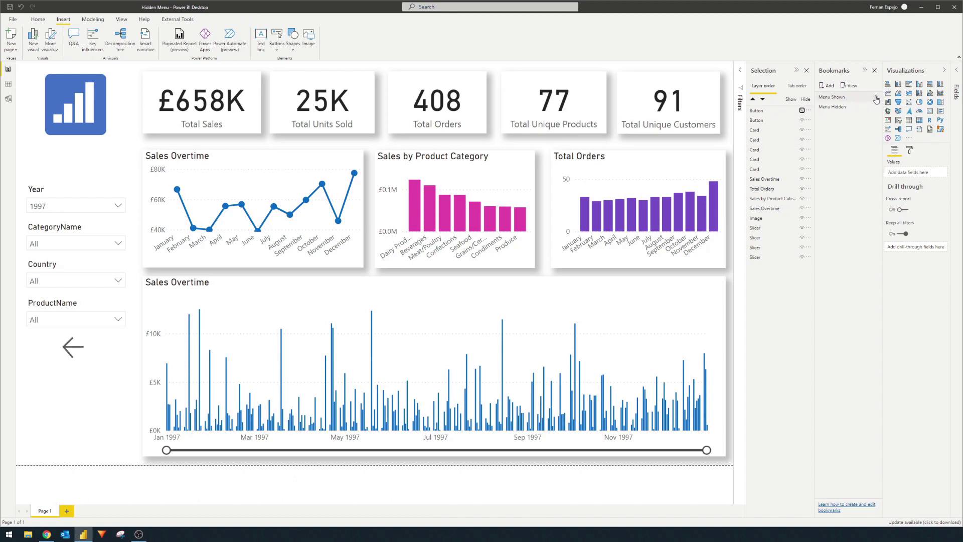
pyautogui.click(876, 97)
pyautogui.click(887, 101)
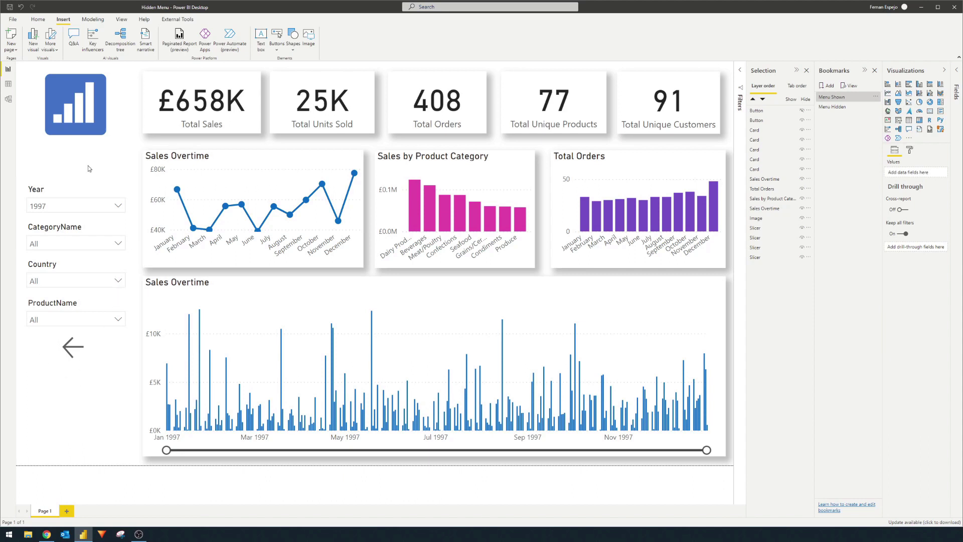
# Test the arrows by hiding, reshowing, and hiding the menu again
pyautogui.keyDown('ctrl'); pyautogui.click(73, 355); pyautogui.keyUp('ctrl')
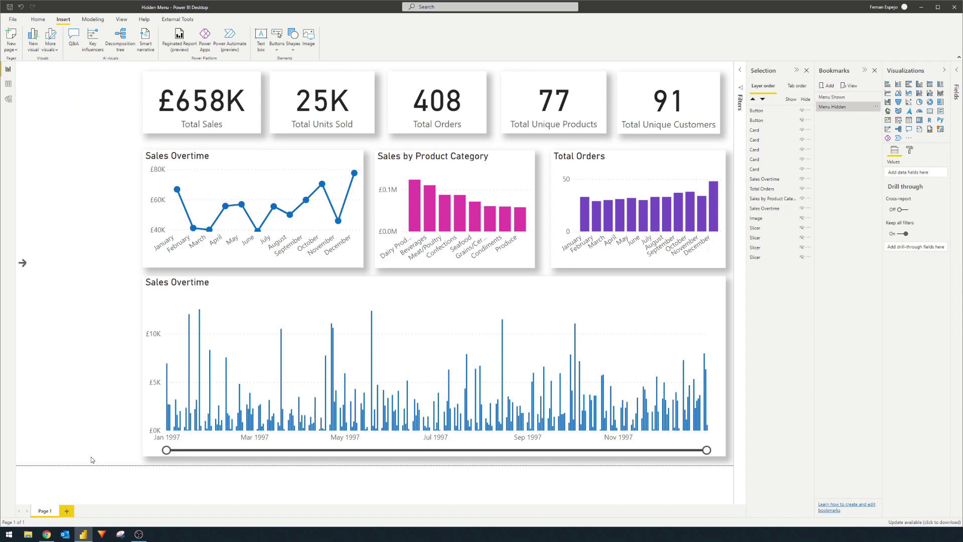
pyautogui.keyDown('ctrl'); pyautogui.click(24, 263); pyautogui.keyUp('ctrl')
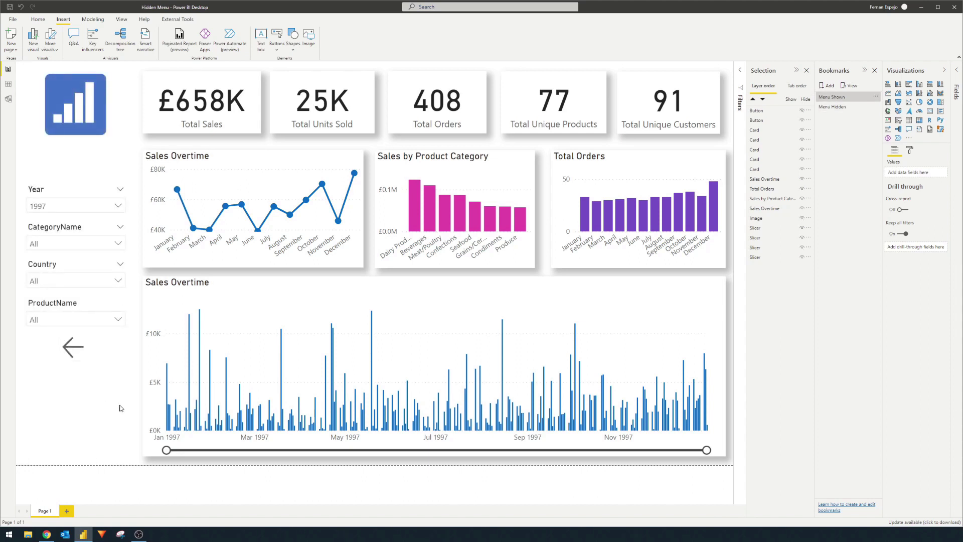
pyautogui.keyDown('ctrl'); pyautogui.click(74, 346); pyautogui.keyUp('ctrl')
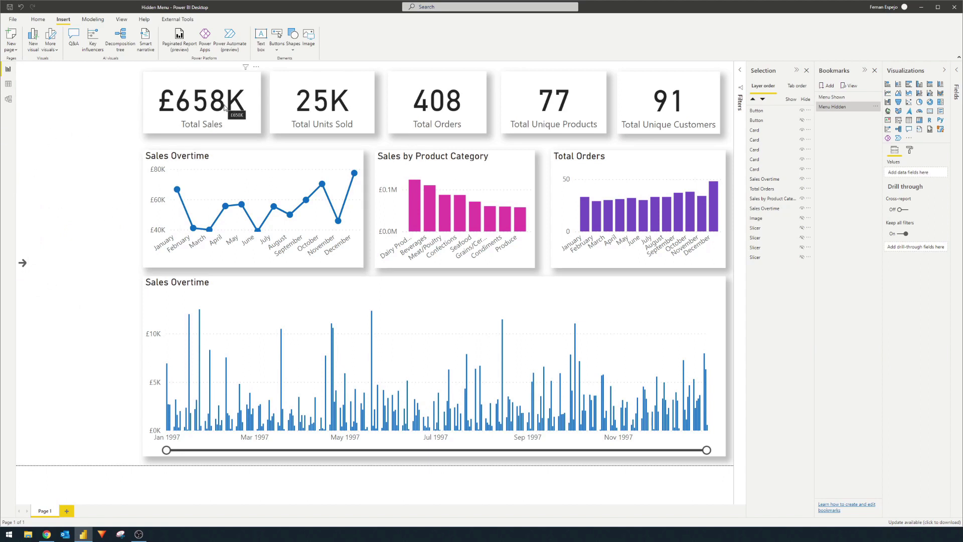
# Shift the five KPI cards, from Total Sales to Total Unique Customers, left toward the canvas edge
pyautogui.moveTo(220, 106); pyautogui.dragTo(93, 105)
pyautogui.moveTo(353, 118); pyautogui.dragTo(249, 117)
pyautogui.moveTo(430, 108); pyautogui.dragTo(333, 108)
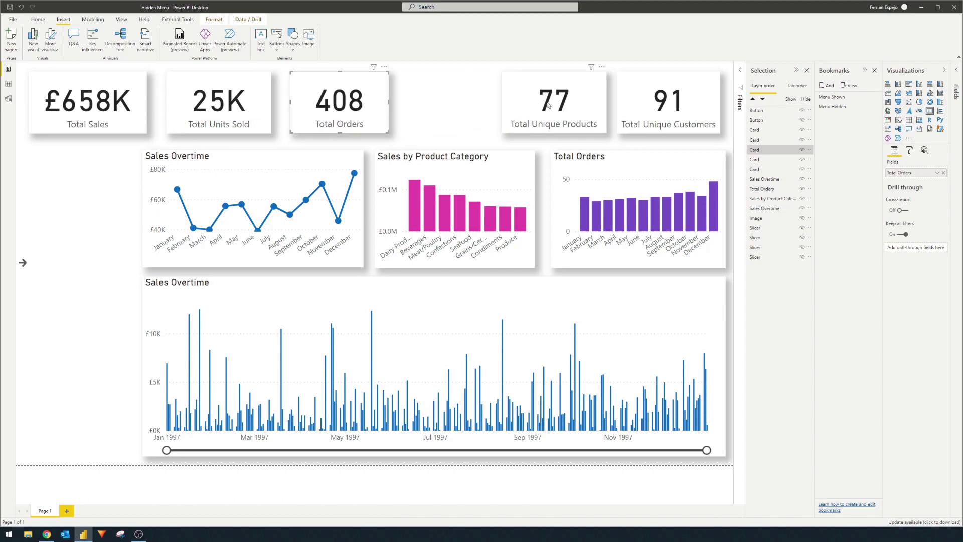
pyautogui.moveTo(550, 104); pyautogui.dragTo(456, 104)
pyautogui.moveTo(667, 108); pyautogui.dragTo(585, 108)
# Widen the upper and lower Sales Overtime charts to the canvas's left margin
pyautogui.click(285, 166)
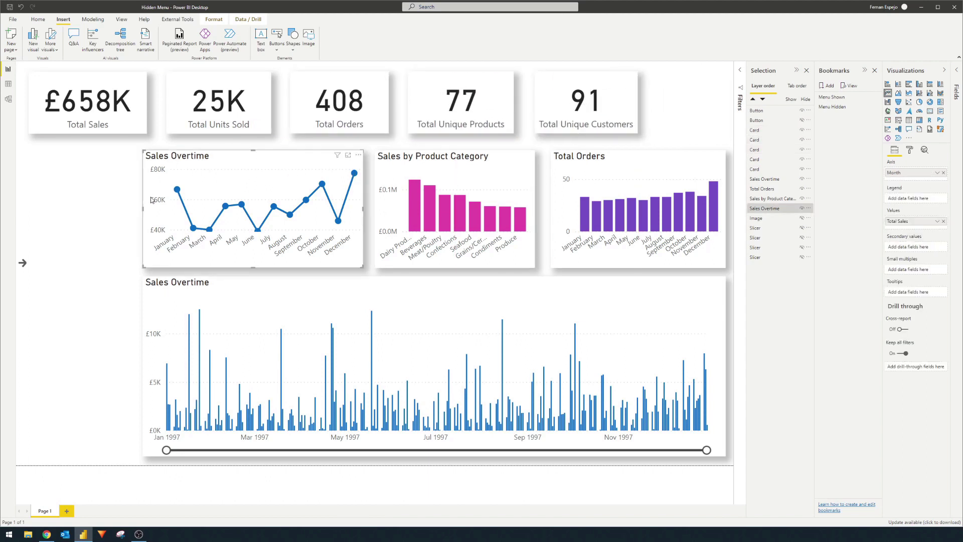
pyautogui.moveTo(144, 209); pyautogui.dragTo(29, 210)
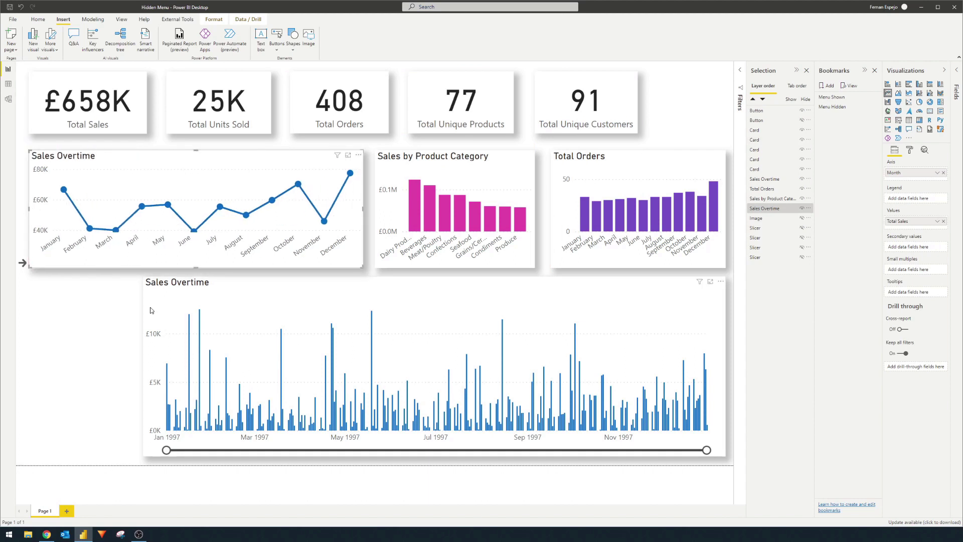
pyautogui.click(150, 375)
pyautogui.moveTo(142, 366); pyautogui.dragTo(29, 365)
pyautogui.click(87, 275)
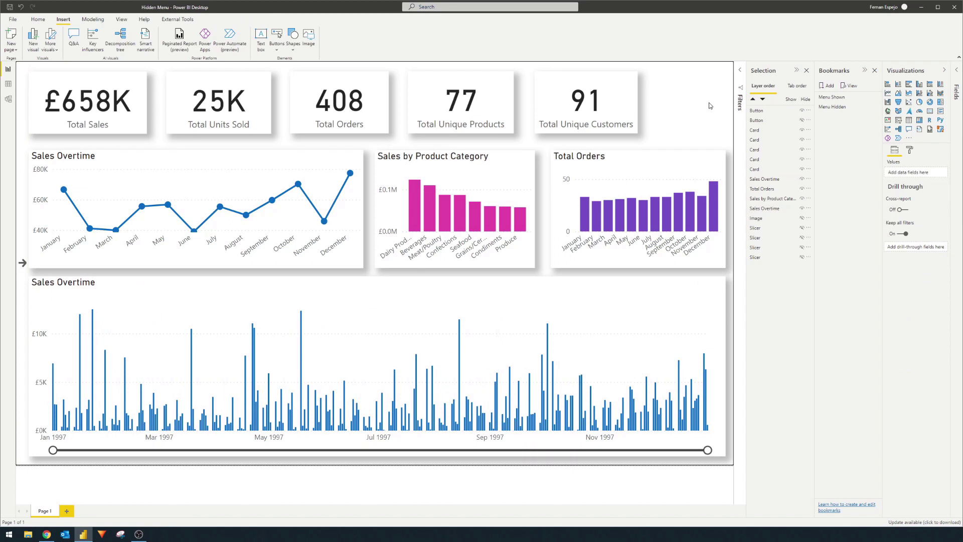
# Reopen the filter menu with the right arrow to apply Menu Shown
pyautogui.keyDown('ctrl'); pyautogui.click(22, 262); pyautogui.keyUp('ctrl')
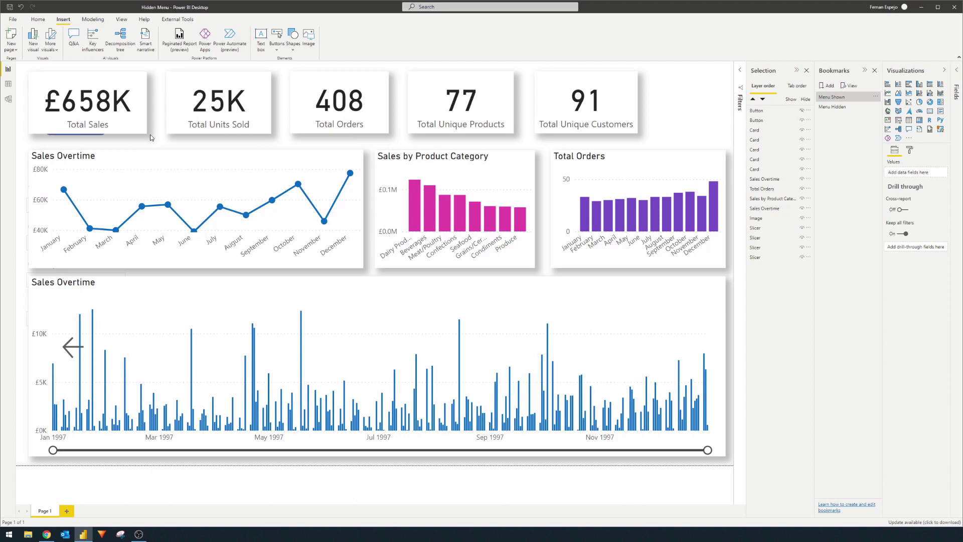
pyautogui.moveTo(125, 183)
# Insert a rectangle and stretch it over the whole report canvas
pyautogui.click(293, 40)
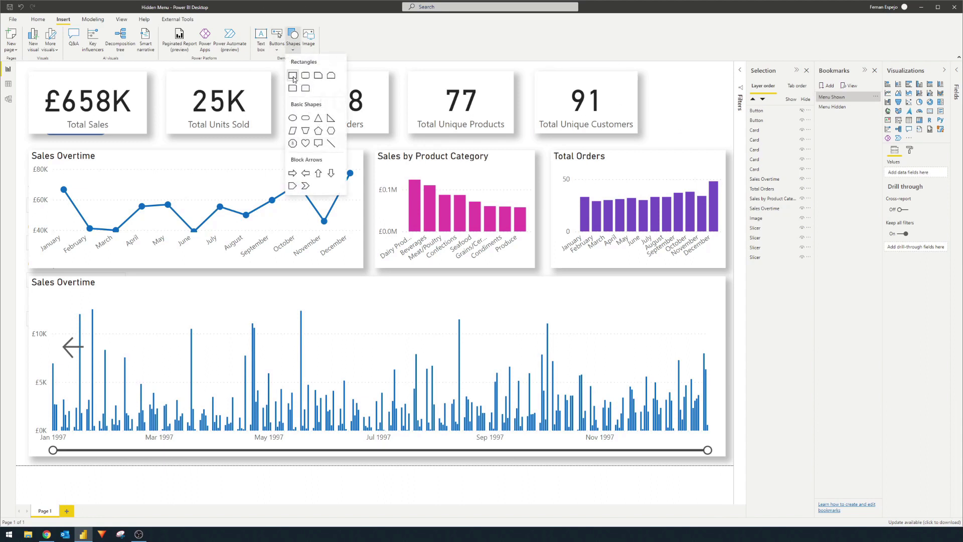
pyautogui.click(293, 75)
pyautogui.moveTo(638, 146); pyautogui.dragTo(16, 465)
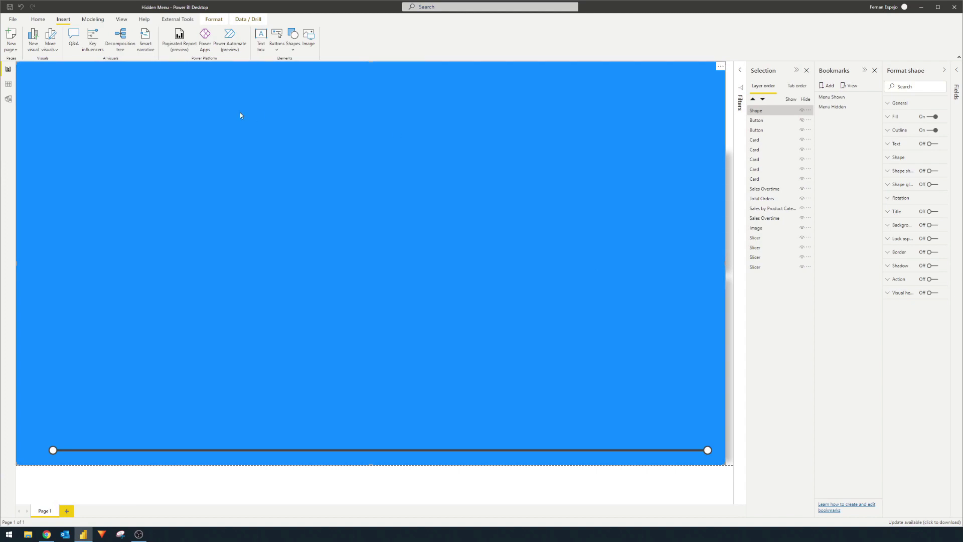
# Remove the rectangle's outline and give it a translucent white fill
pyautogui.click(932, 130)
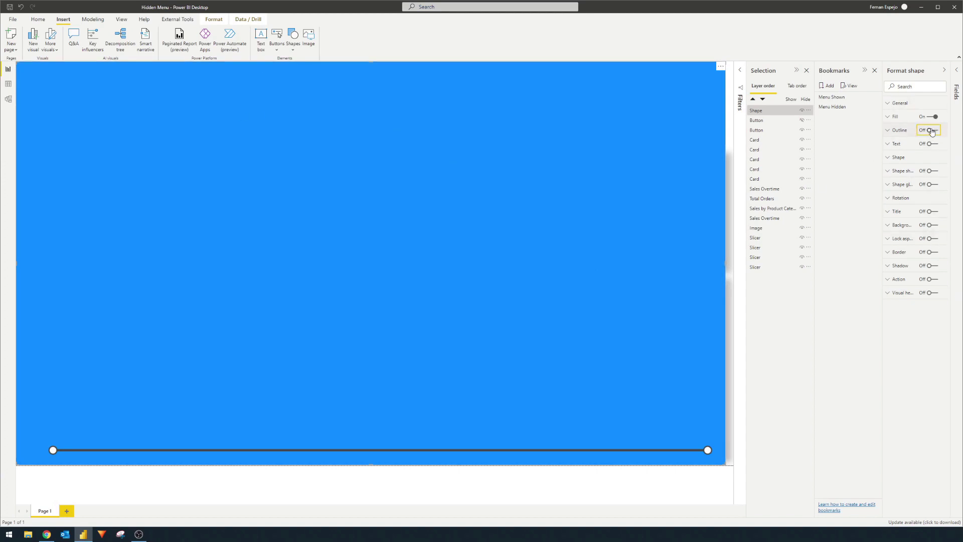
pyautogui.click(889, 117)
pyautogui.click(903, 141)
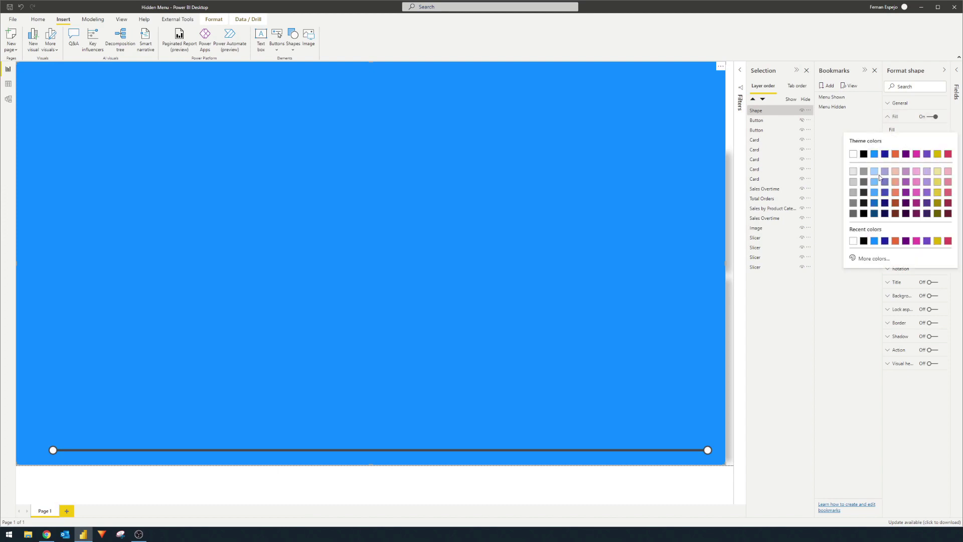
pyautogui.click(853, 155)
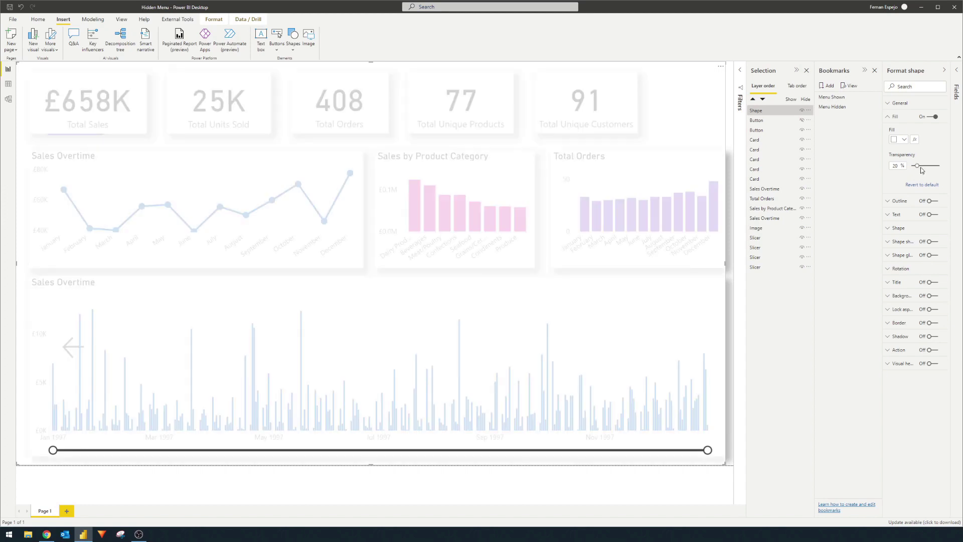
pyautogui.click(730, 76)
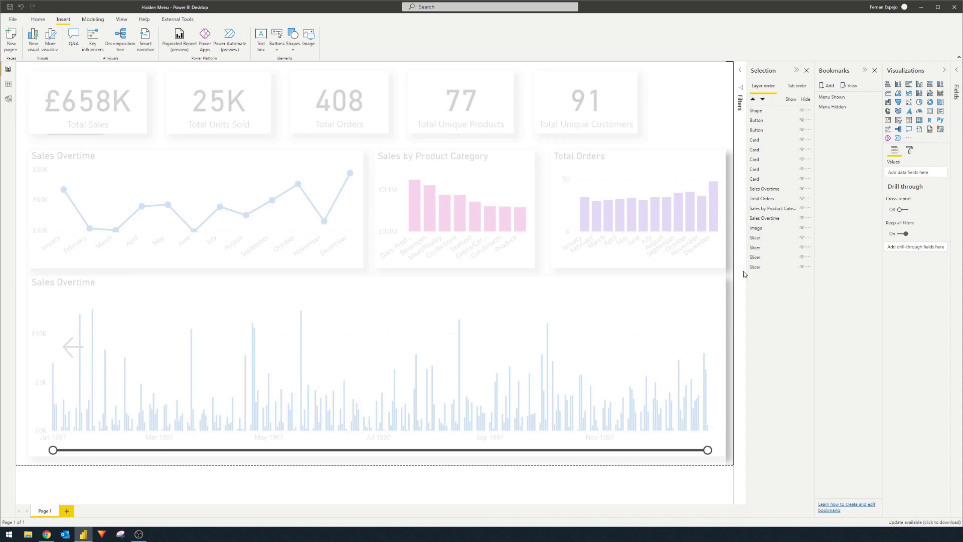
# Rename the rectangle's layer to 'Pane'
pyautogui.click(767, 116)
pyautogui.doubleClick(762, 112)
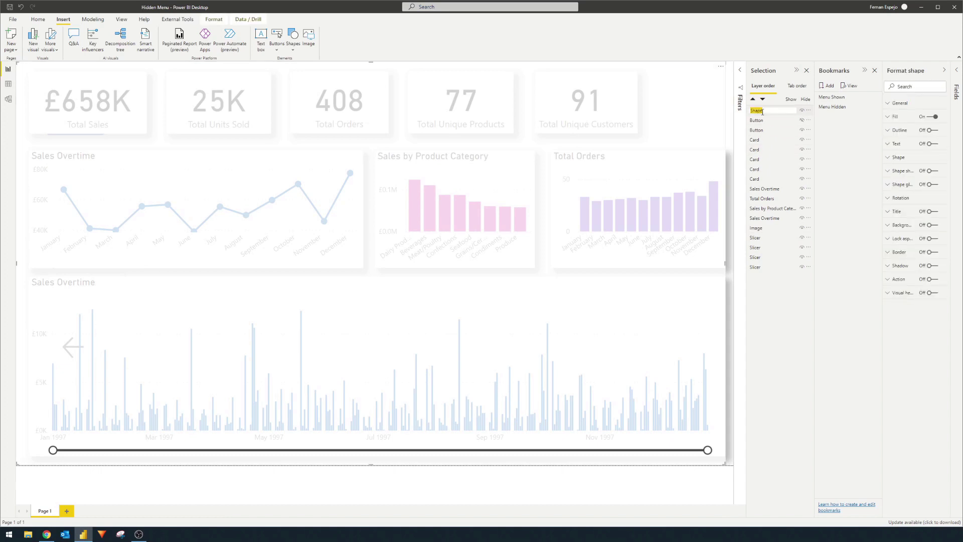
pyautogui.write('Pane')
pyautogui.press('Return')
# Move the slicers, logo image and back arrow above Pane in the layer order
pyautogui.moveTo(764, 243); pyautogui.dragTo(762, 107)
pyautogui.moveTo(759, 252); pyautogui.dragTo(760, 117)
pyautogui.moveTo(760, 257); pyautogui.dragTo(772, 111)
pyautogui.moveTo(757, 267); pyautogui.dragTo(774, 121)
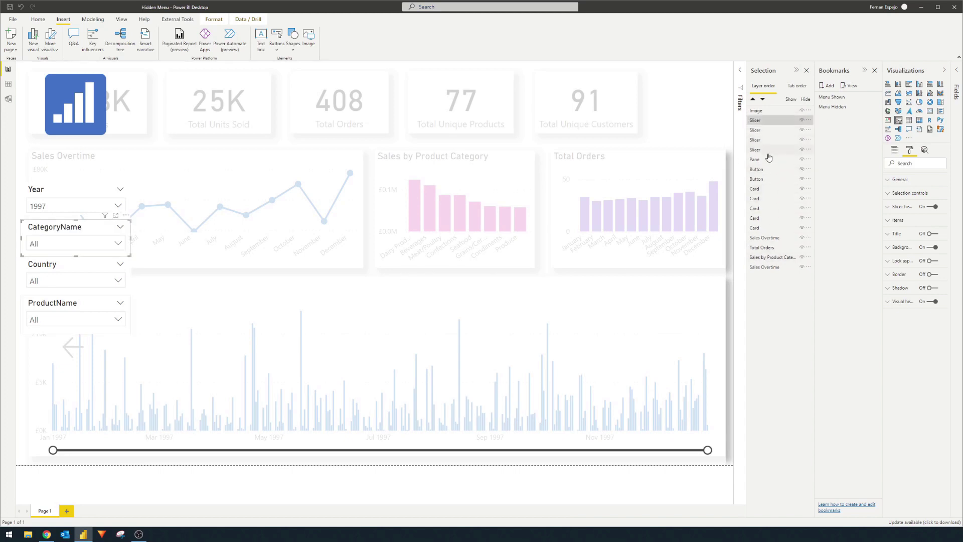
pyautogui.click(766, 179)
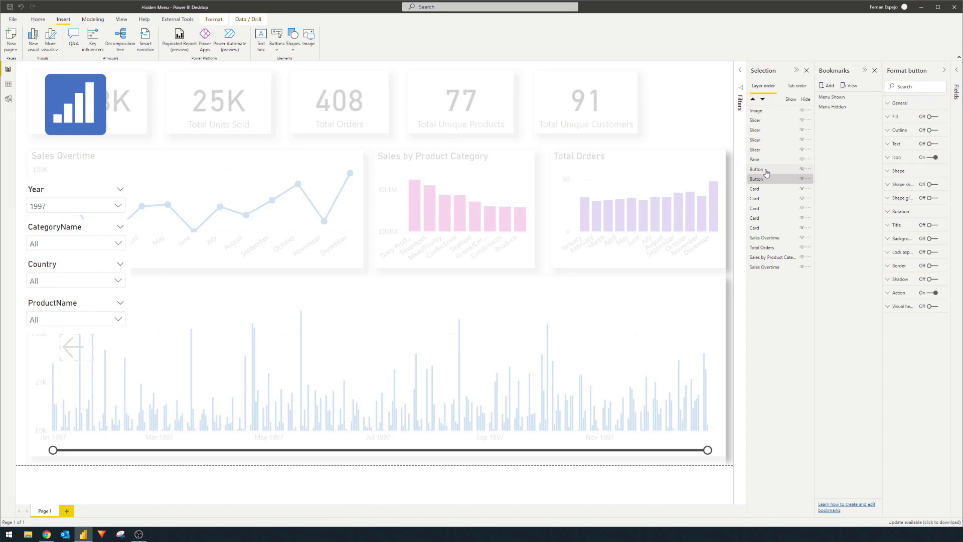
pyautogui.moveTo(766, 177)
pyautogui.mouseDown()
pyautogui.moveTo(767, 157)
pyautogui.moveTo(772, 168)
pyautogui.mouseUp()
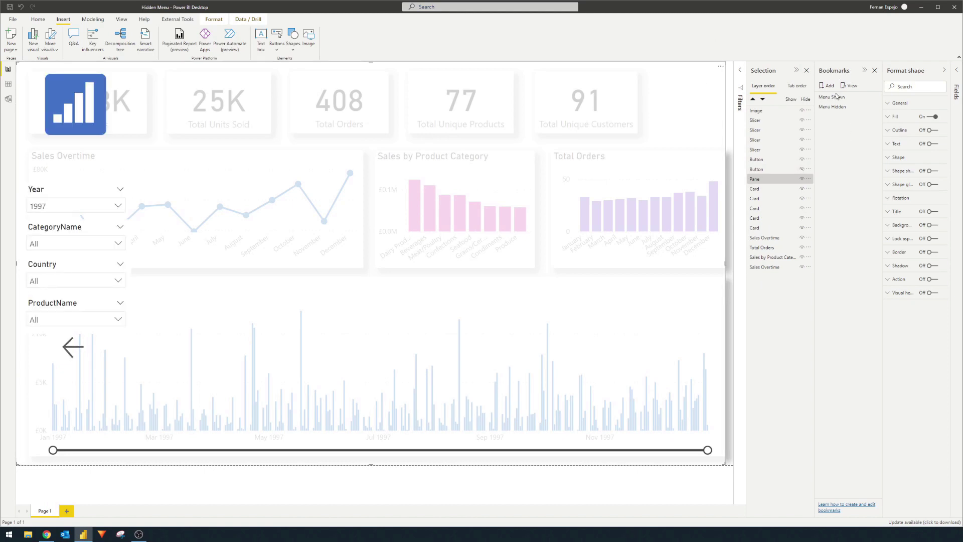
# Update Menu Shown, then hide Pane and update Menu Hidden with the full-colour layout
pyautogui.click(873, 101)
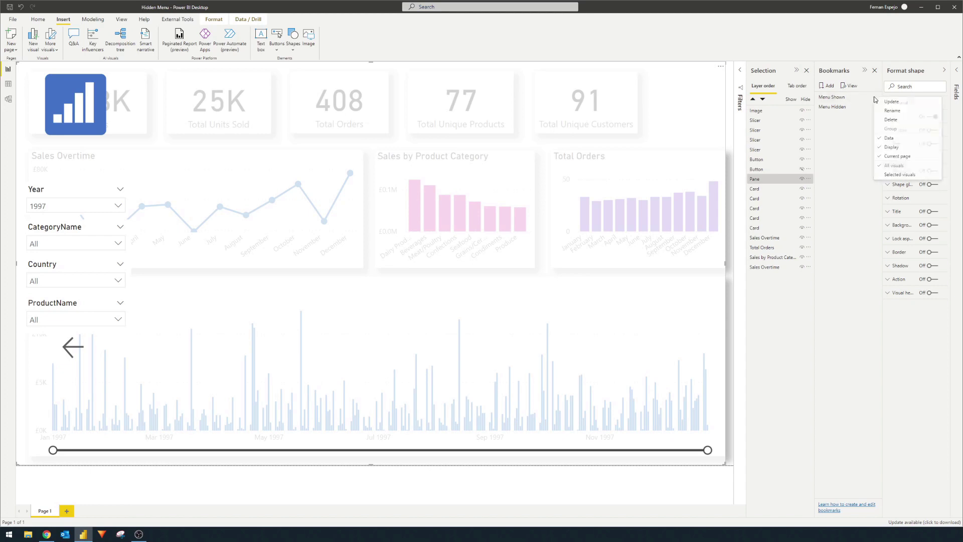
pyautogui.click(887, 107)
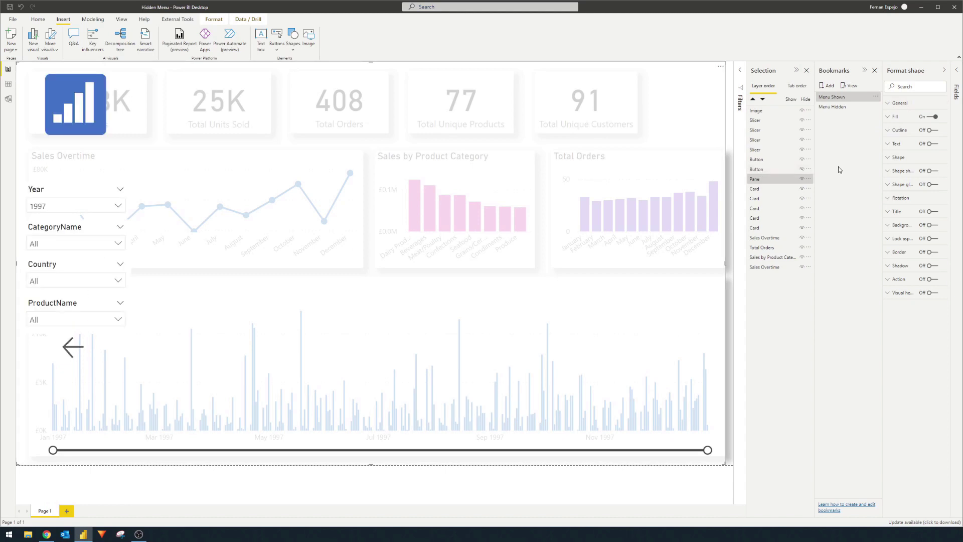
pyautogui.click(847, 110)
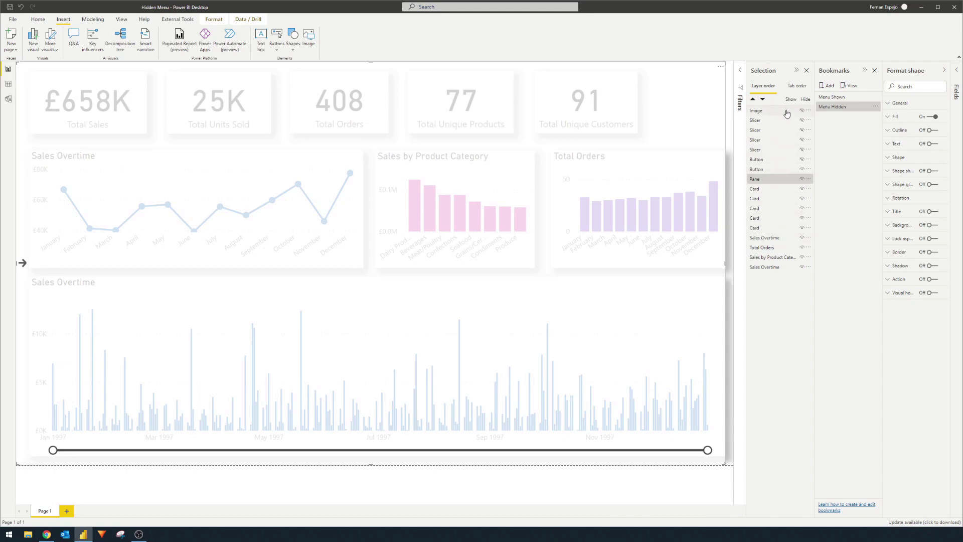
pyautogui.click(804, 180)
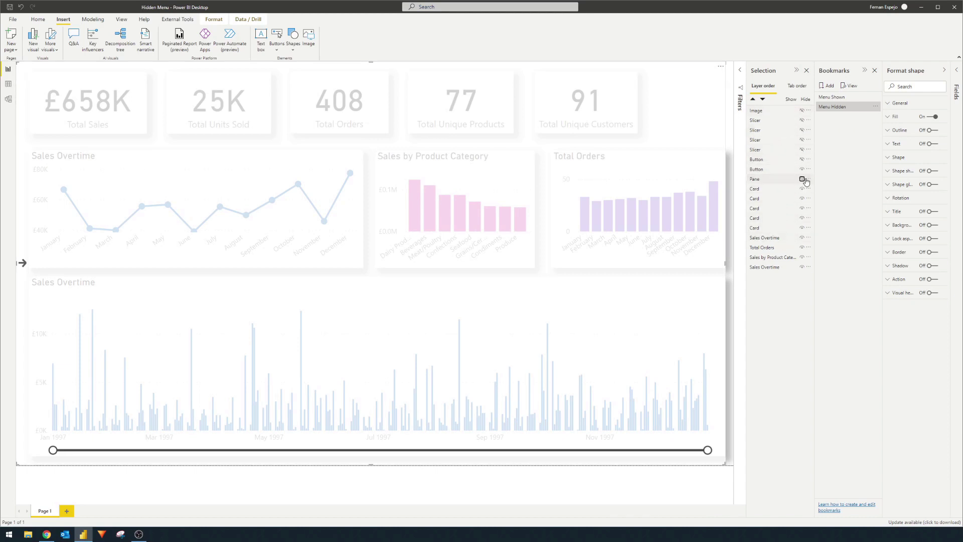
pyautogui.click(876, 107)
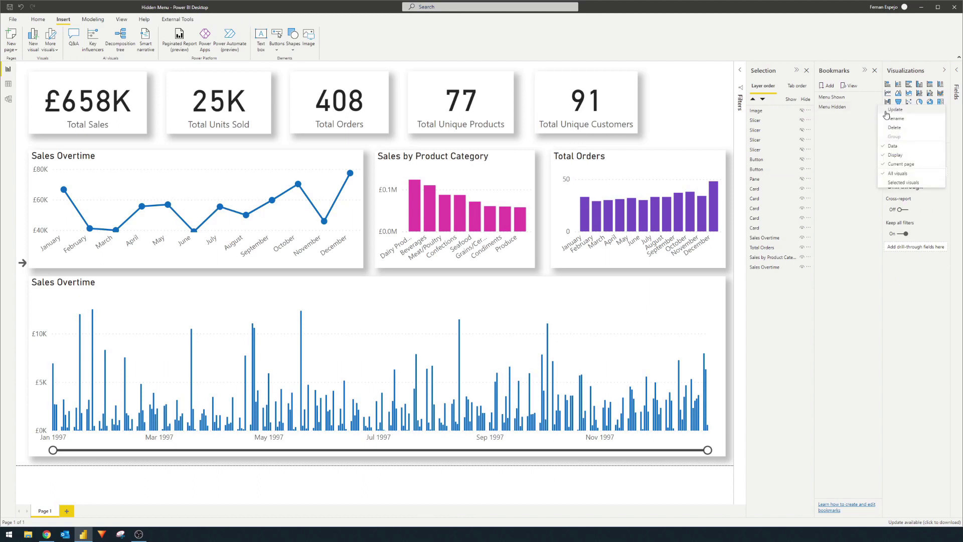
pyautogui.click(886, 110)
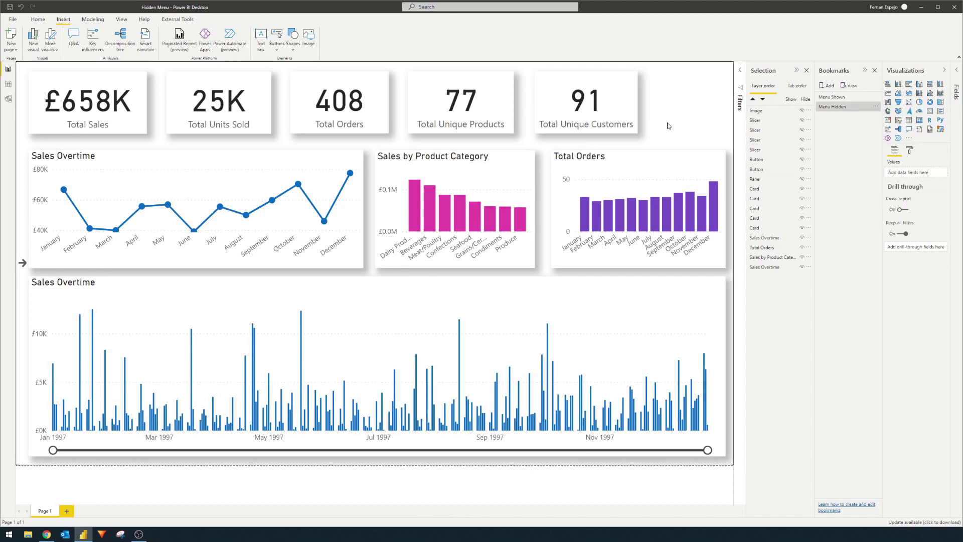
# Open the slicer menu with the right arrow, then close it with the back arrow
pyautogui.click(17, 275)
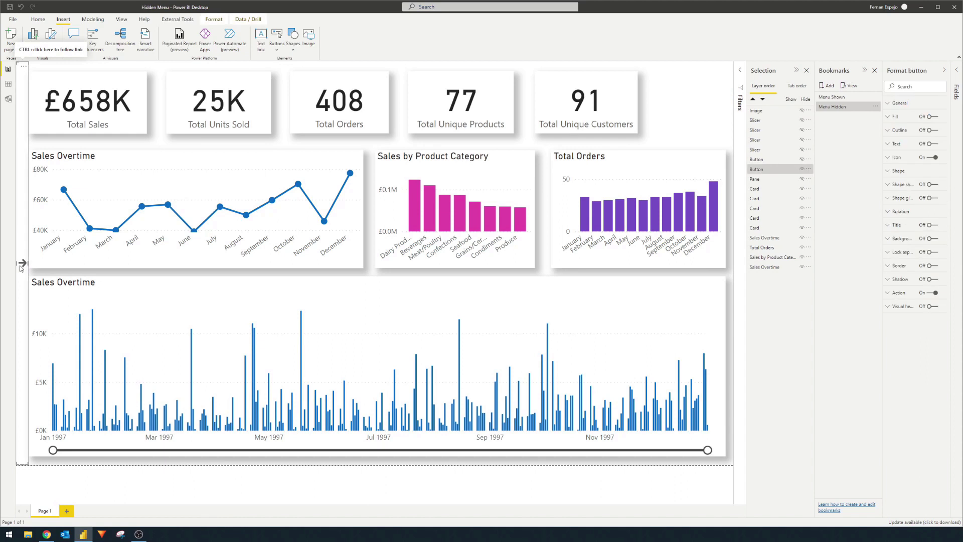
pyautogui.keyDown('ctrl'); pyautogui.click(19, 279); pyautogui.keyUp('ctrl')
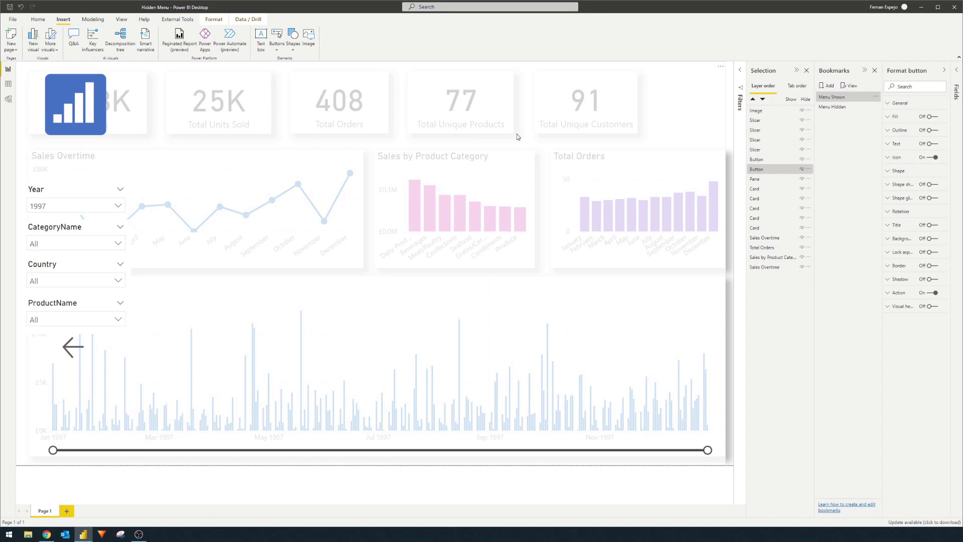
pyautogui.keyDown('ctrl'); pyautogui.click(72, 346); pyautogui.keyUp('ctrl')
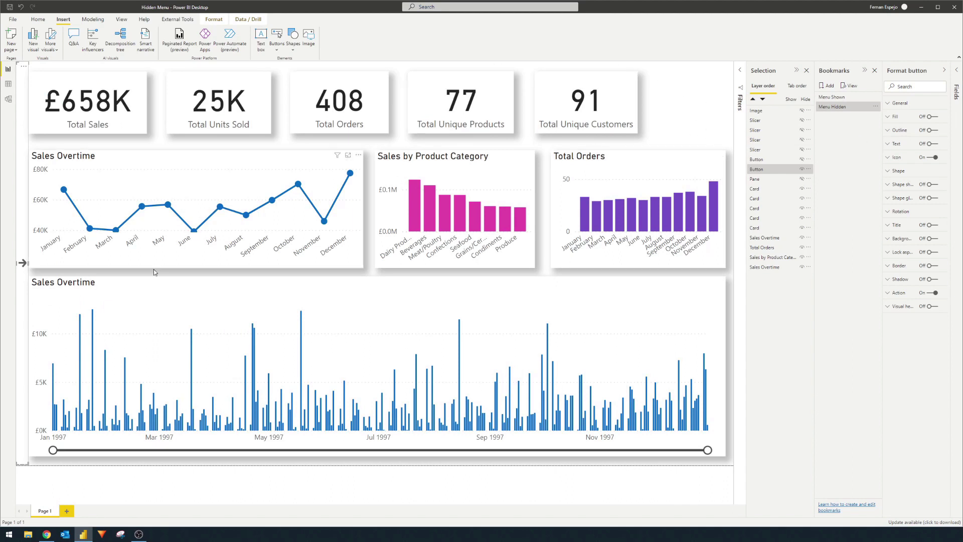
# Reopen the menu and give the Pane a bookmark click action linked to Menu Shown
pyautogui.click(23, 267)
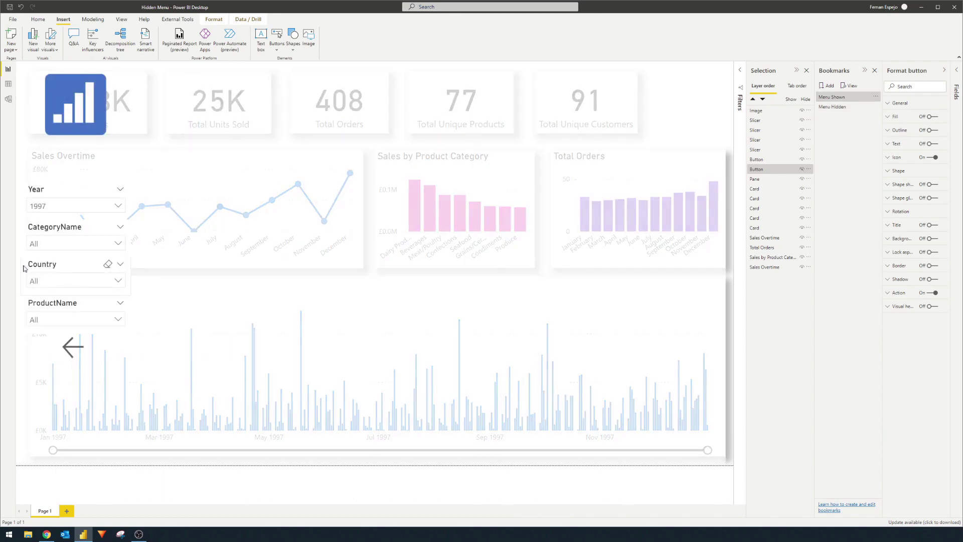
pyautogui.click(536, 130)
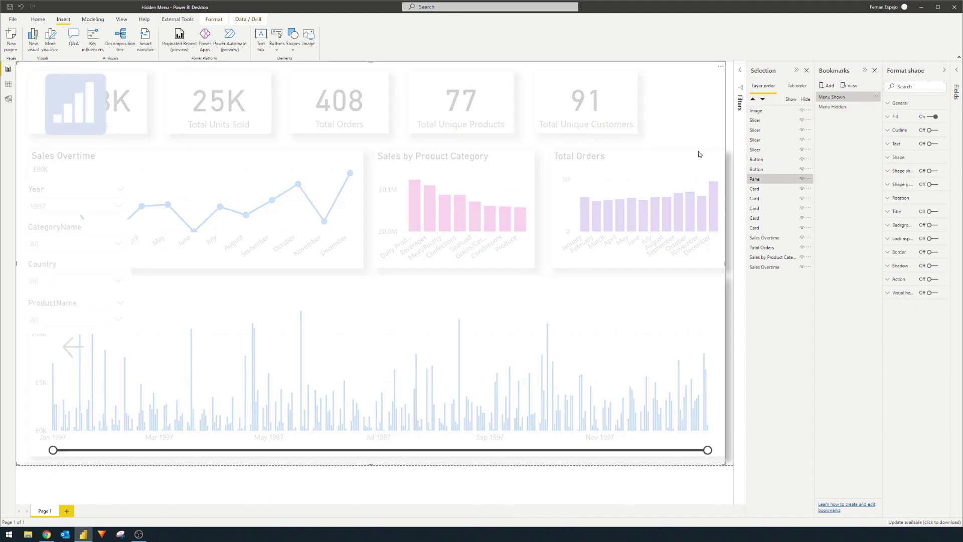
pyautogui.click(930, 280)
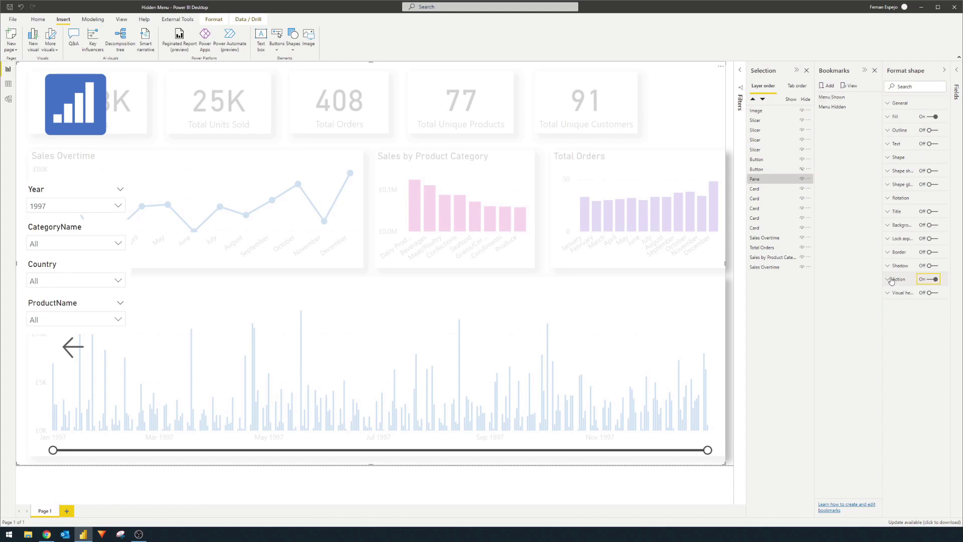
pyautogui.click(890, 279)
pyautogui.click(913, 301)
pyautogui.click(902, 321)
pyautogui.click(911, 326)
pyautogui.click(905, 341)
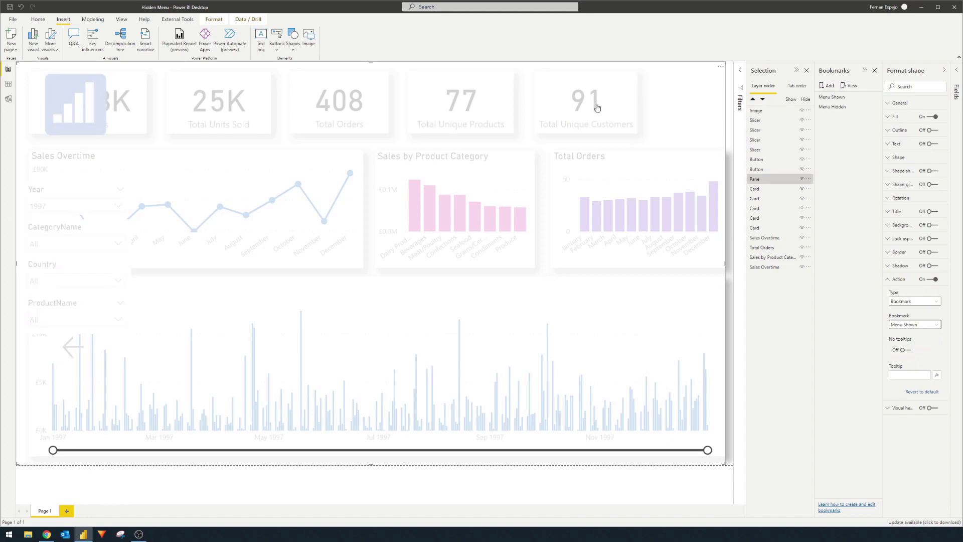
# Relink the Pane's action to Menu Hidden, test that clicking it closes the menu, then reopen it
pyautogui.click(732, 91)
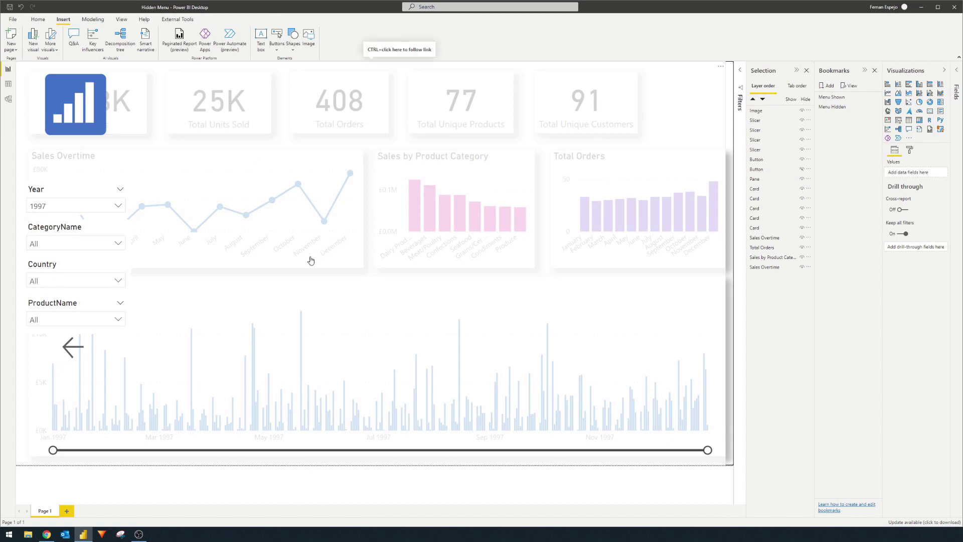
pyautogui.click(841, 98)
pyautogui.click(405, 119)
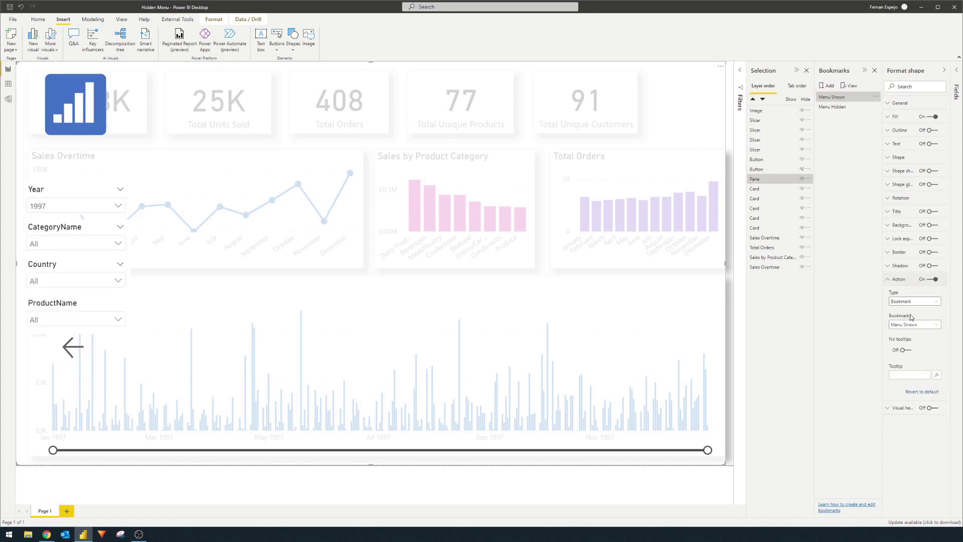
pyautogui.click(913, 325)
pyautogui.click(911, 348)
pyautogui.keyDown('ctrl'); pyautogui.click(708, 130); pyautogui.keyUp('ctrl')
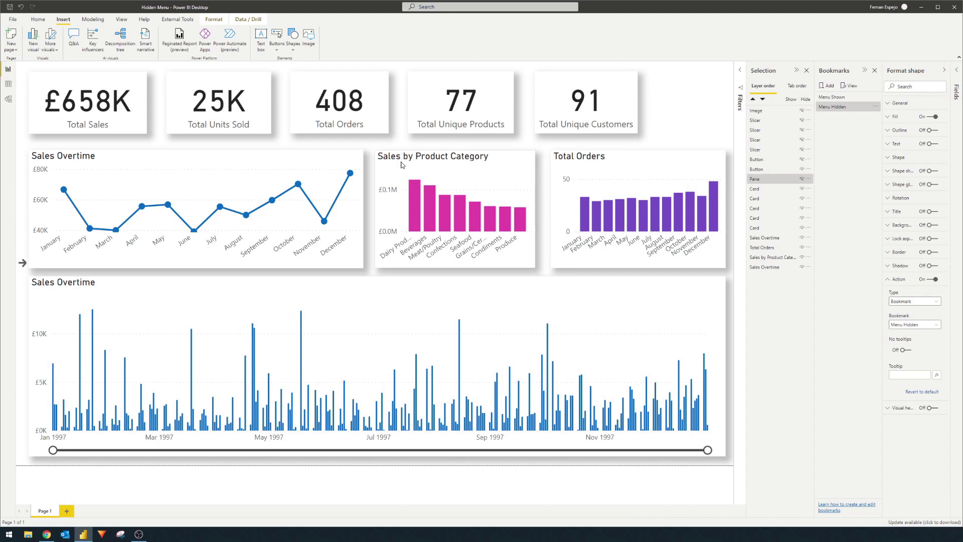
pyautogui.click(17, 273)
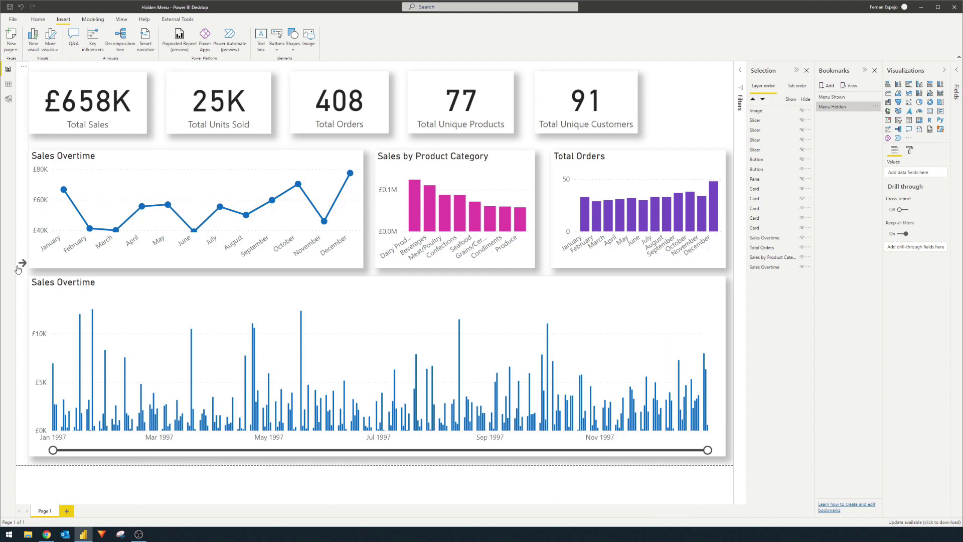
pyautogui.keyDown('ctrl'); pyautogui.click(18, 268); pyautogui.keyUp('ctrl')
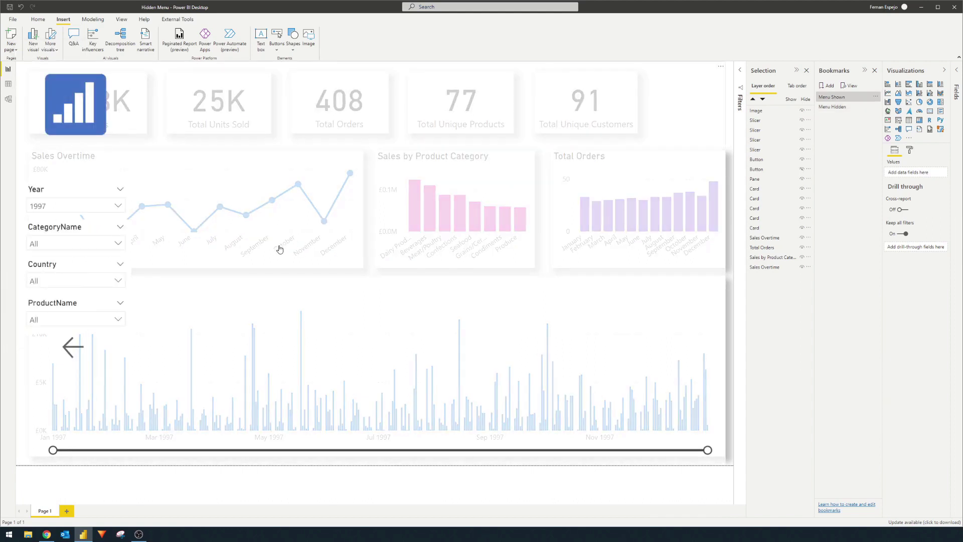